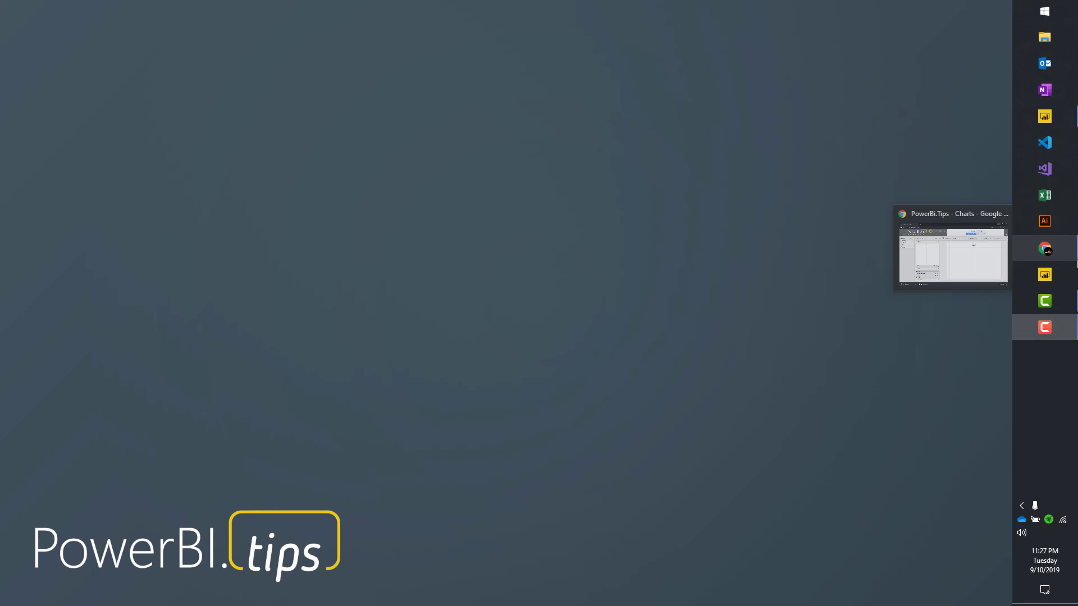
- Find the Power BI Desktop taskbar entry holding the Scatter Diverging report
mouse_move(1051, 121)
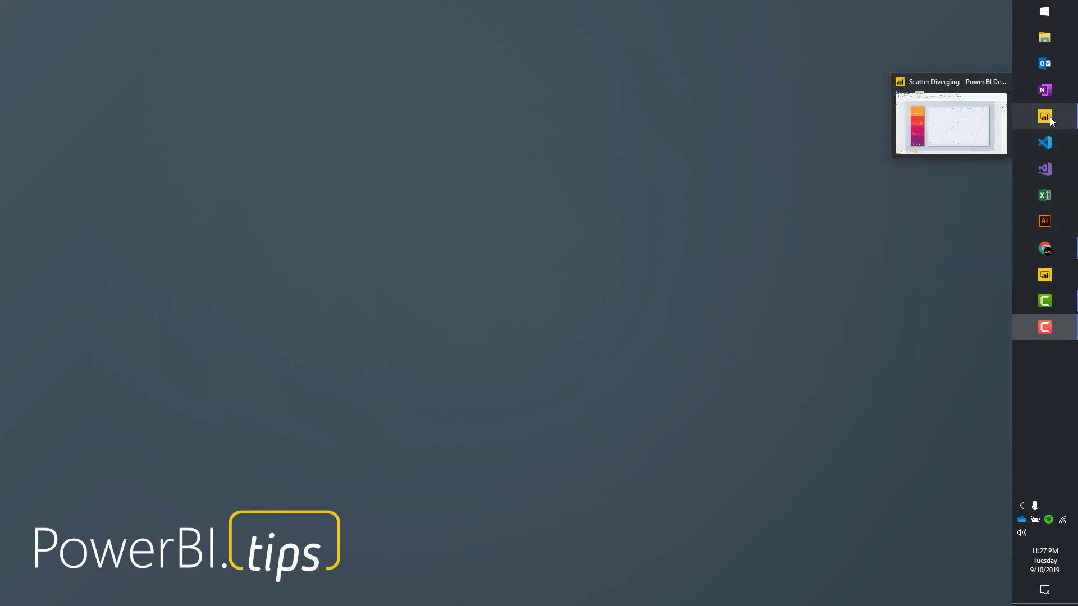
- Restore the Scatter Diverging report, inspect the line chart's points, and expand the Fields pane
left_click(1045, 123)
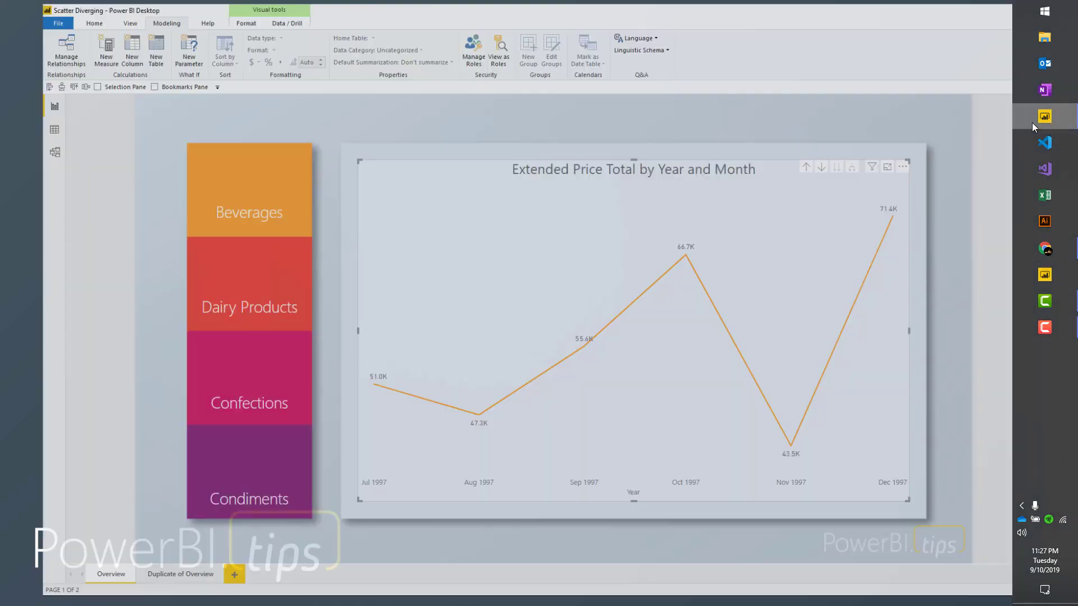
mouse_move(425, 307)
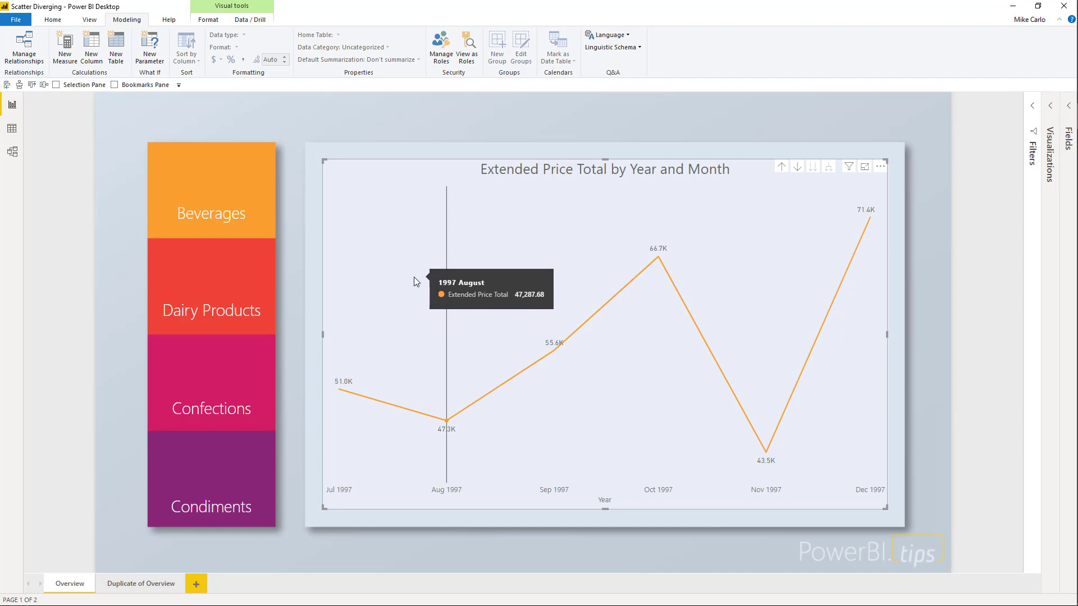
mouse_move(341, 324)
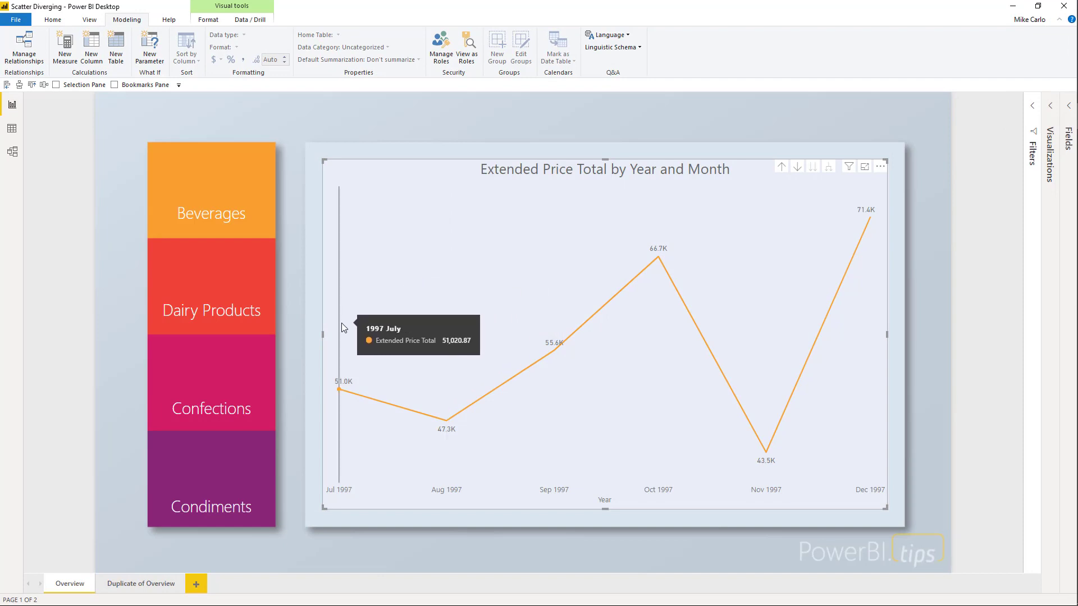
mouse_move(435, 325)
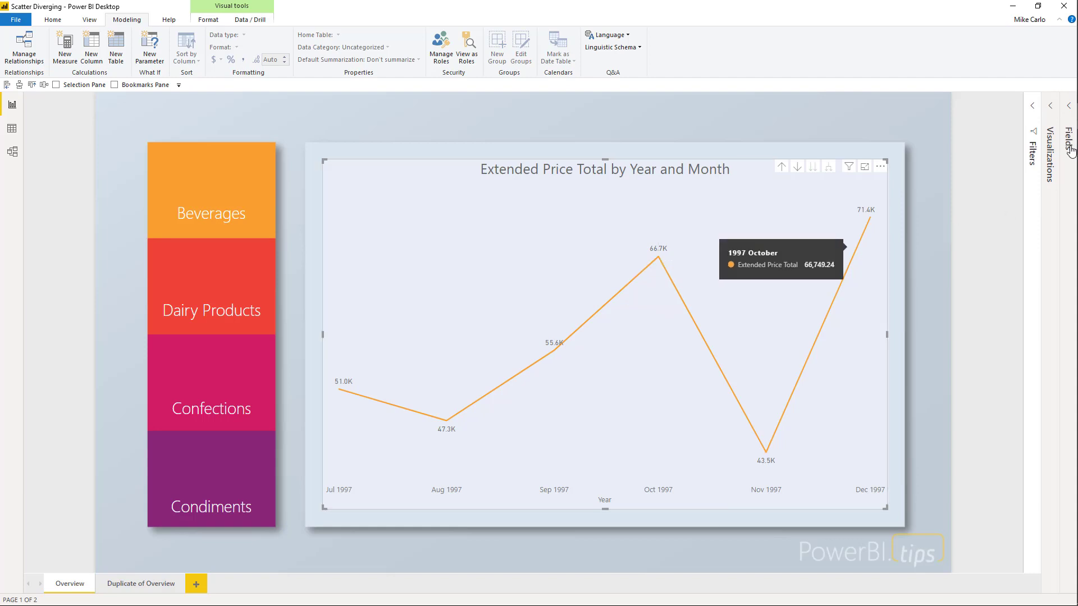
left_click(1068, 115)
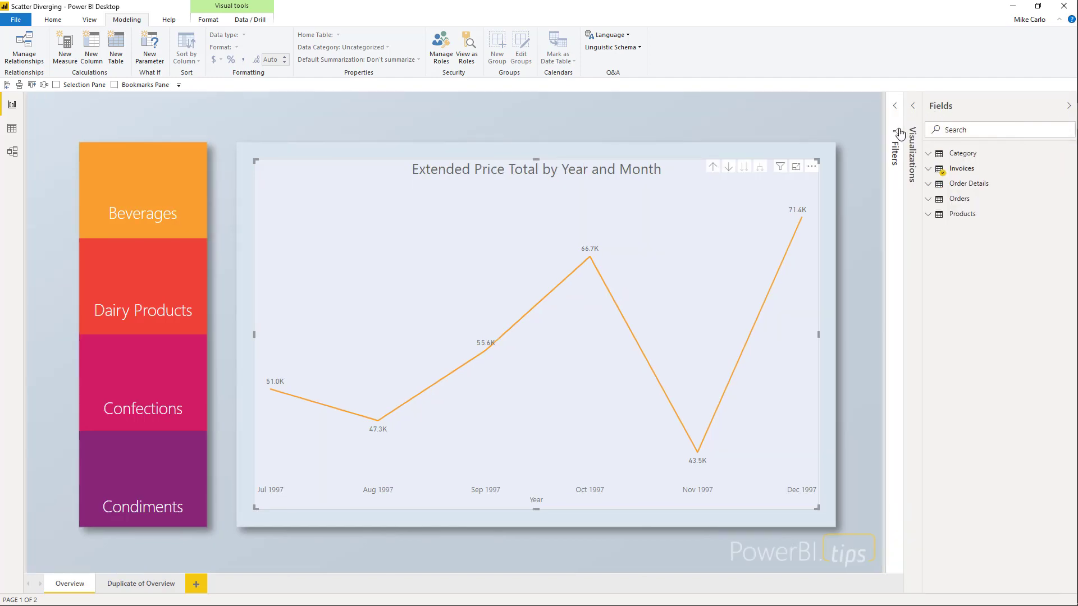
- Add Invoices' Percent Change YoY to the line chart's Values next to Extended Price Total
left_click(912, 107)
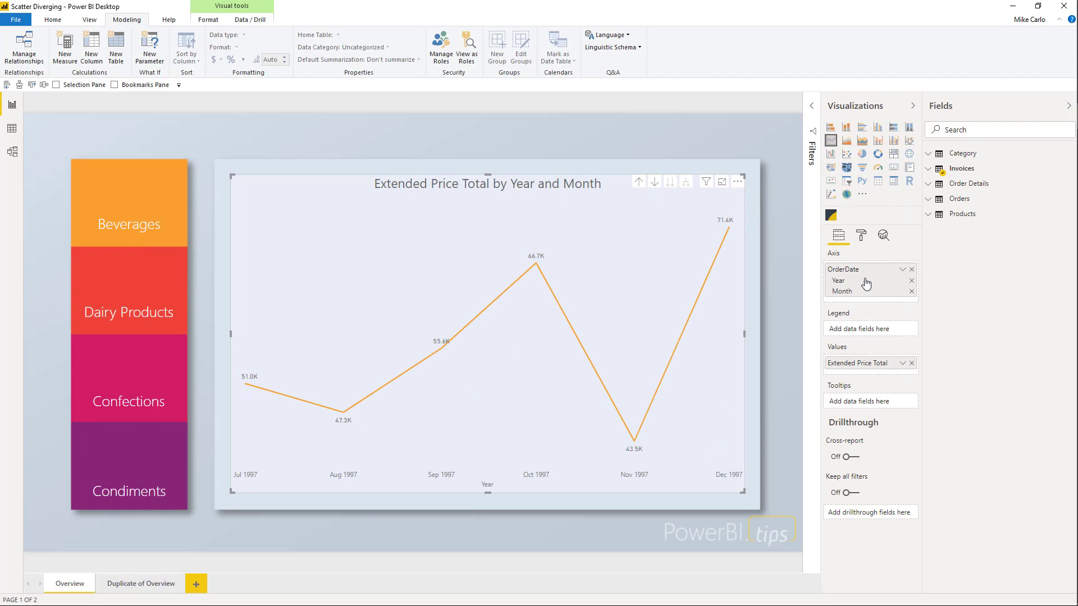
left_click(930, 170)
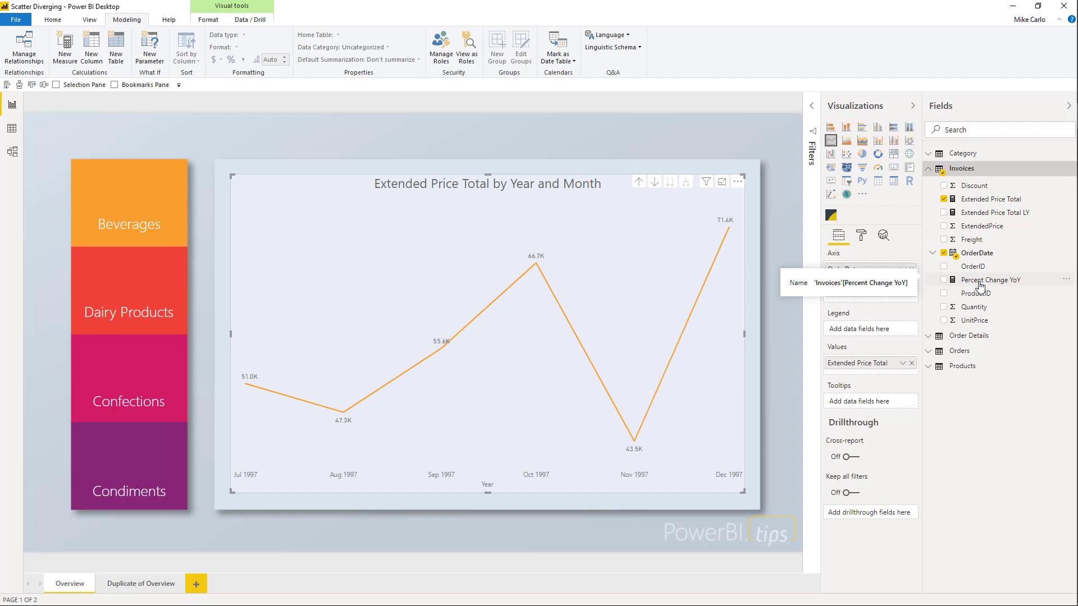
left_click_drag(978, 285, 890, 377)
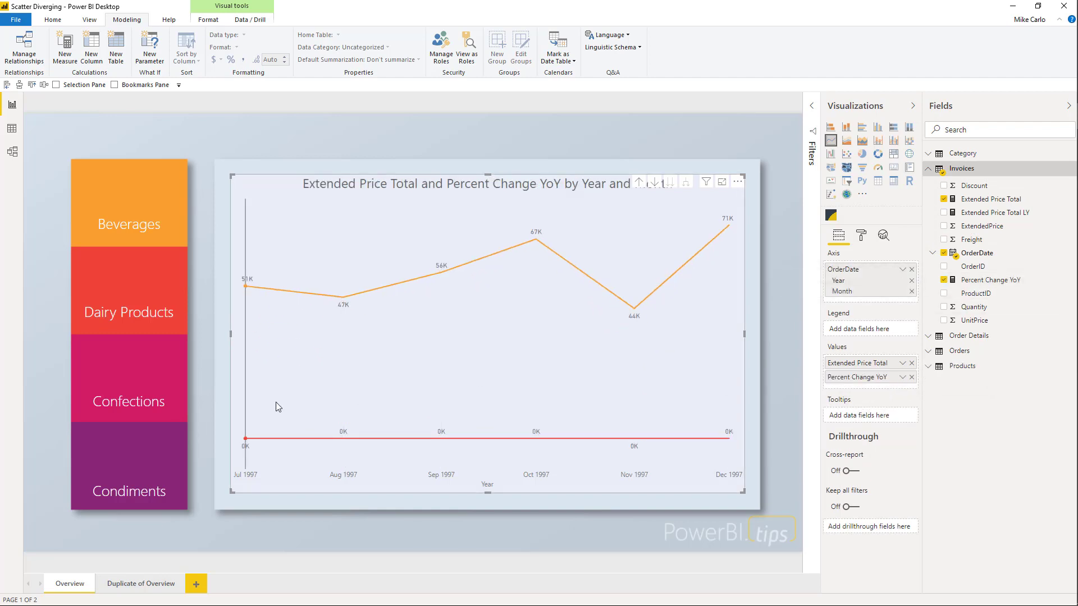
mouse_move(325, 347)
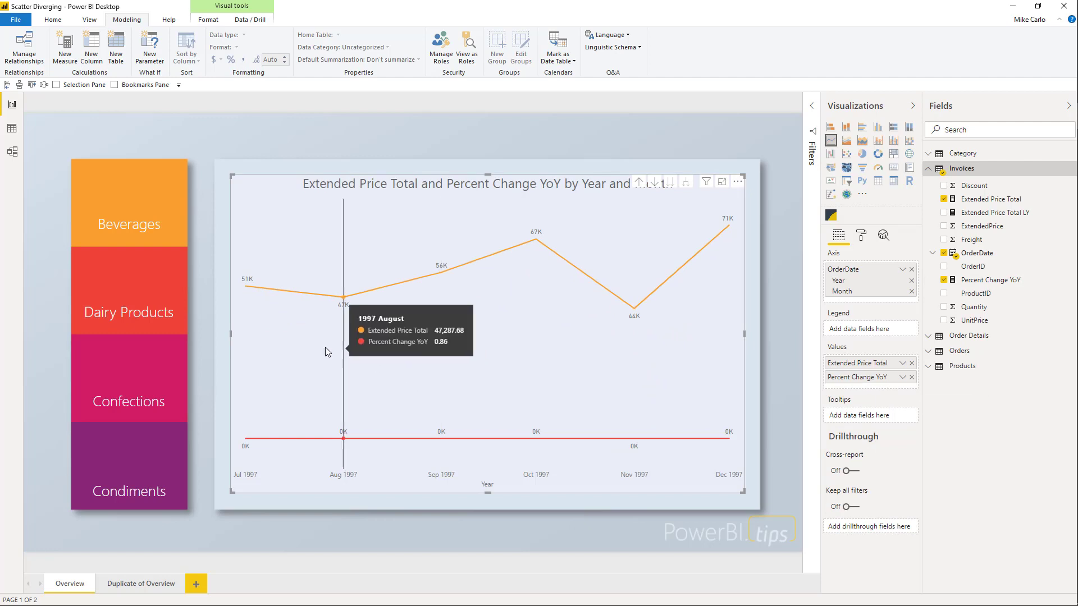
mouse_move(270, 342)
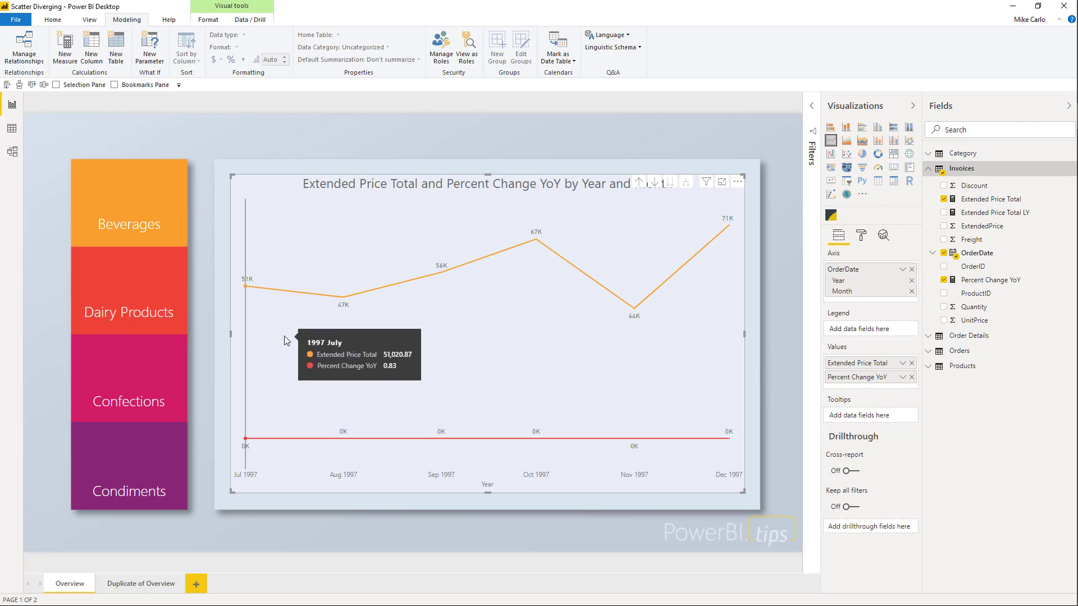
mouse_move(383, 328)
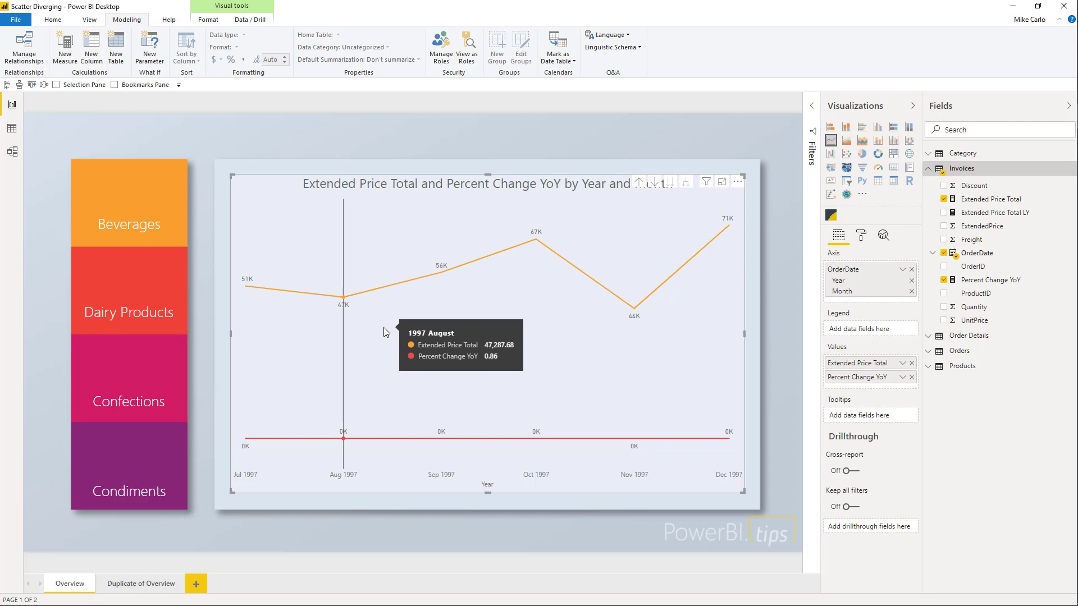
mouse_move(530, 329)
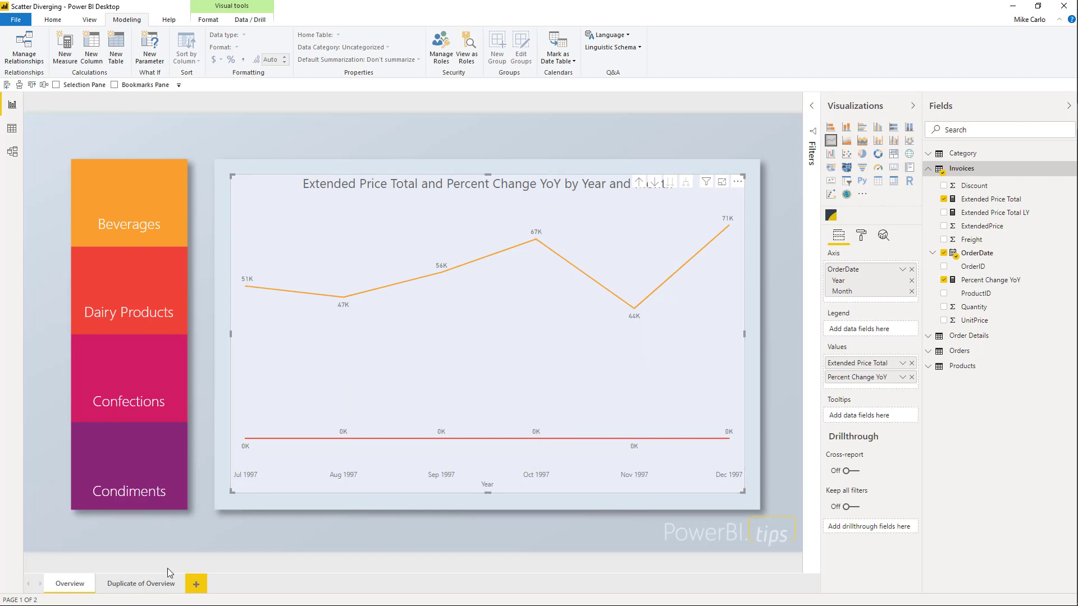
- Export the Duplicate of Overview page's monthly table to data.csv, then minimize Power BI
left_click(142, 584)
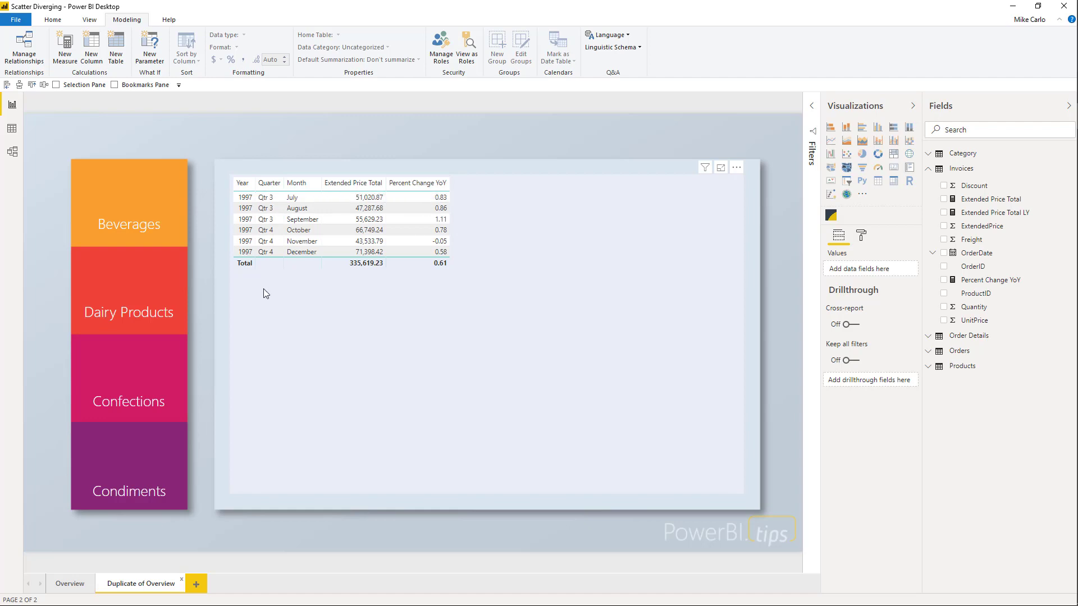
left_click(555, 241)
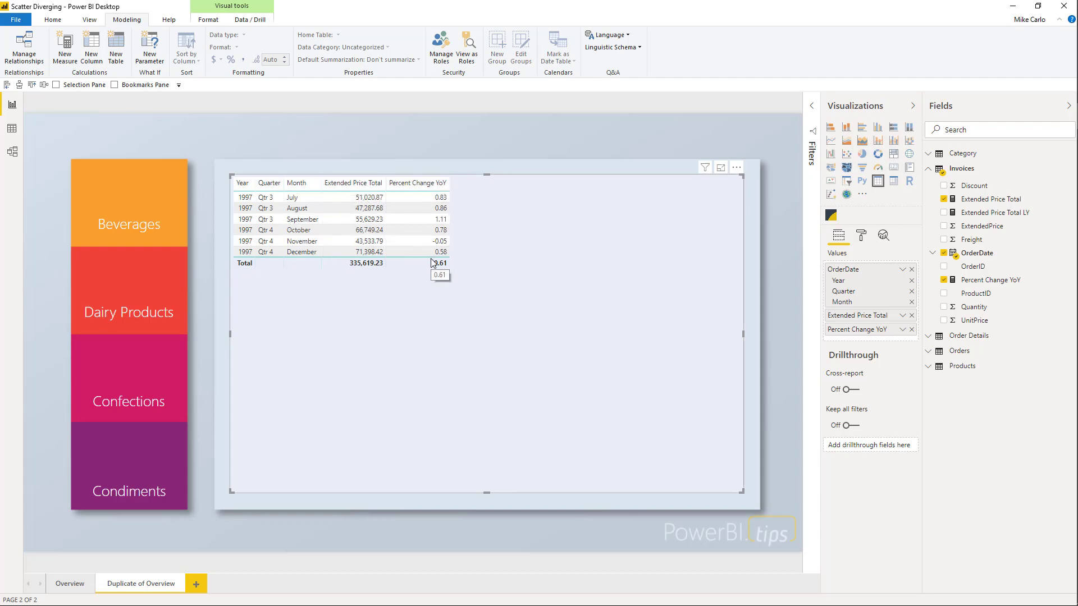
left_click(737, 168)
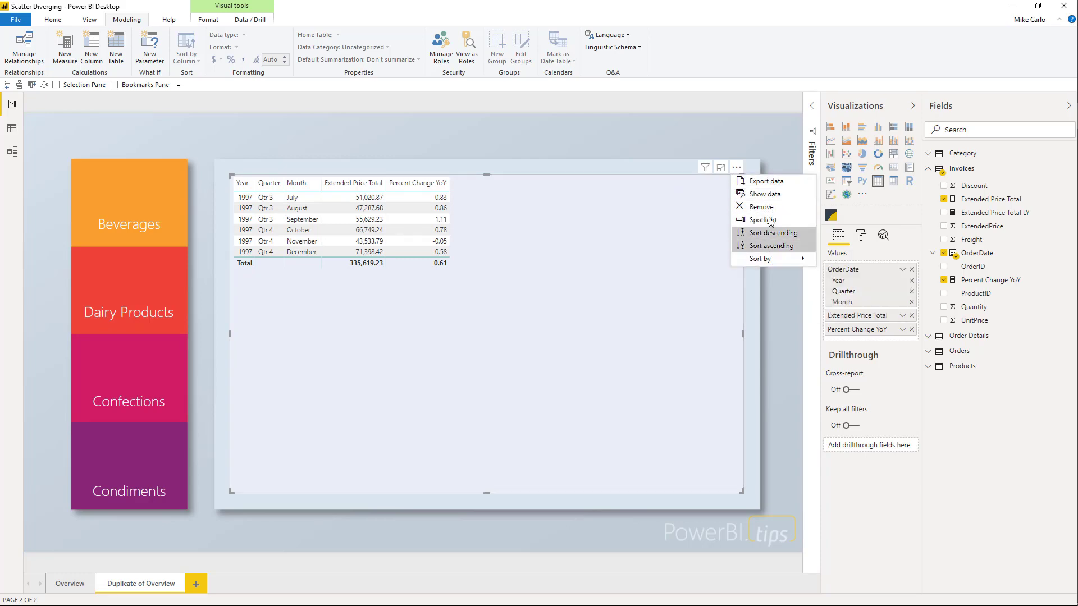
left_click(774, 181)
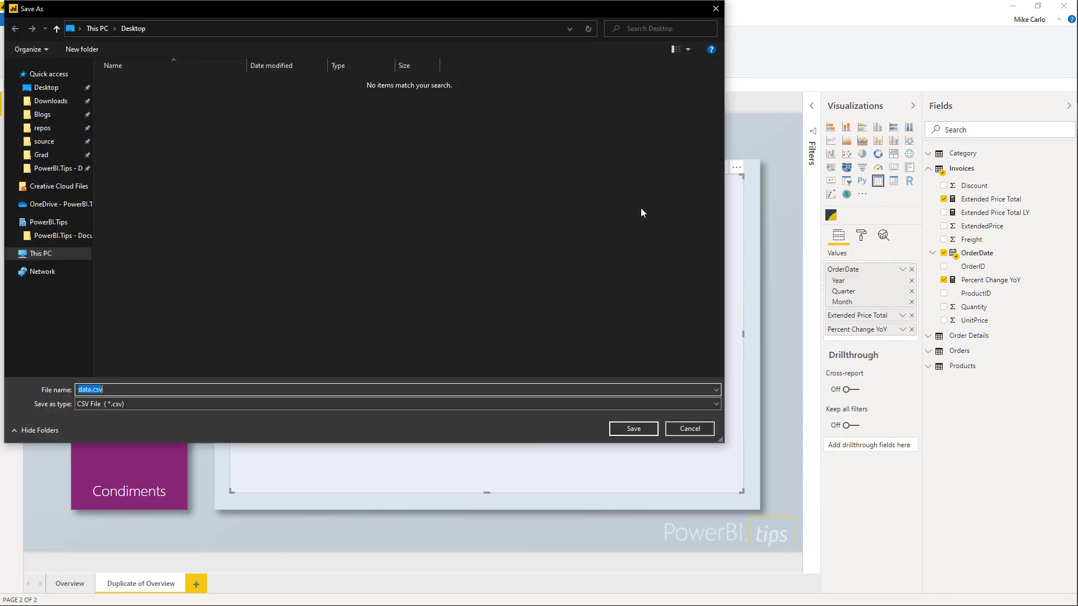
left_click(631, 429)
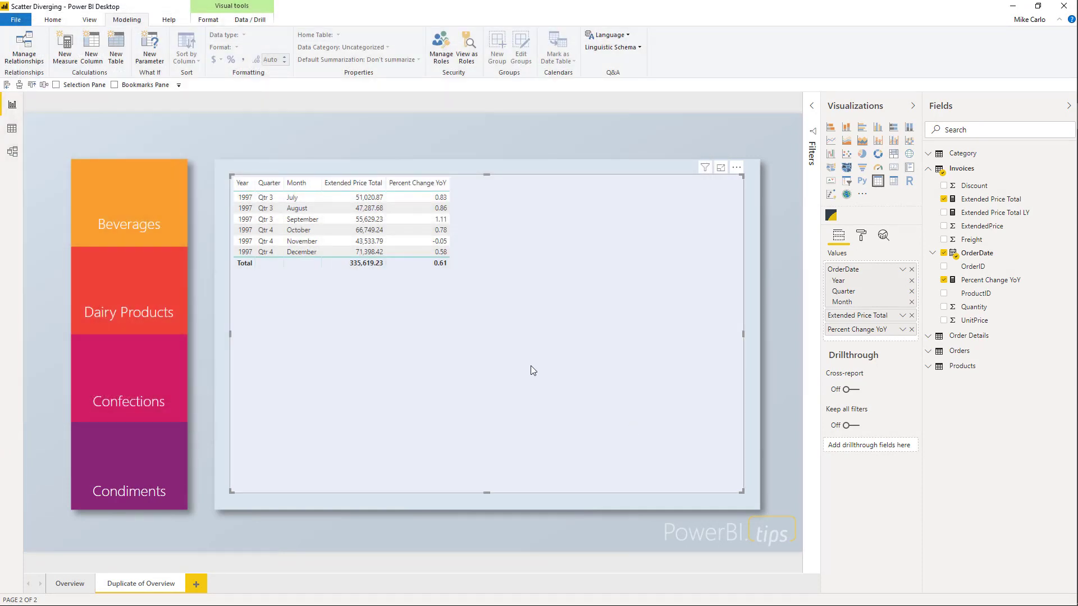
left_click(1012, 7)
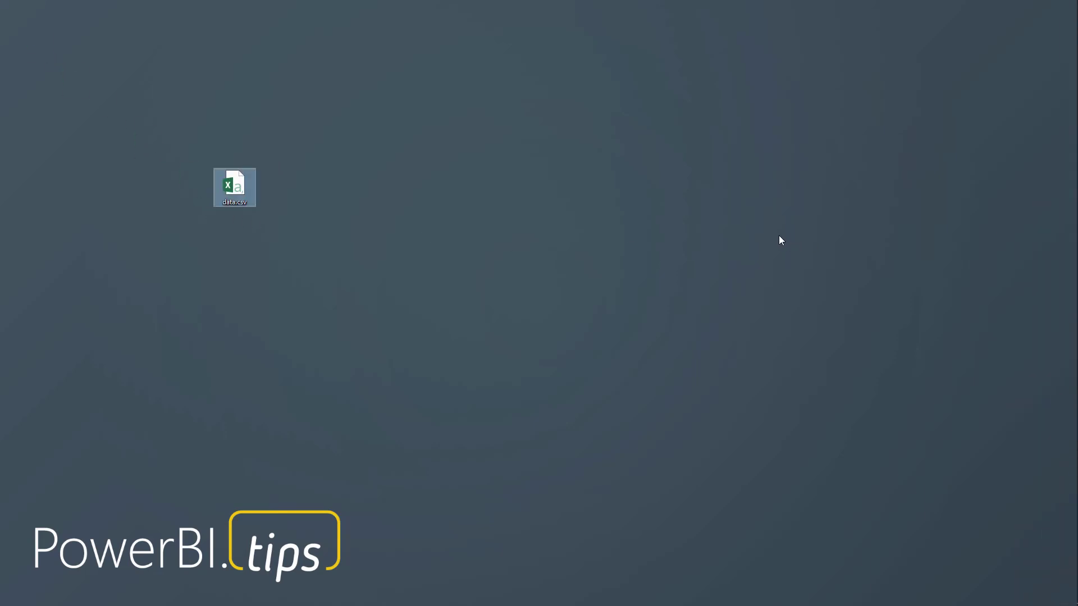
- Open the charts.powerbi.tips editor in Chrome and maximize the browser window
left_click(1019, 251)
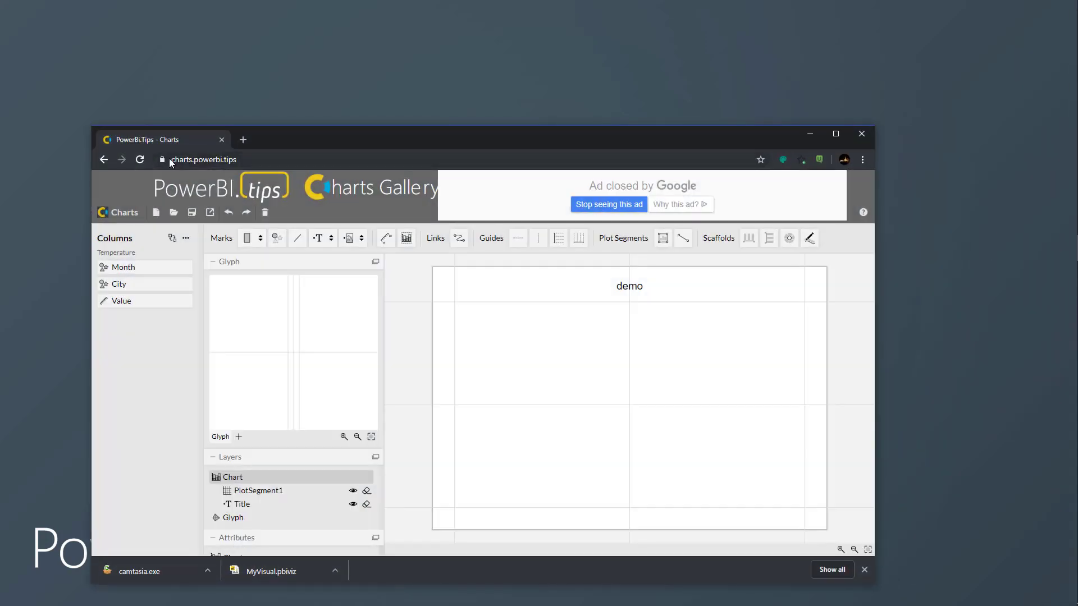
double_click(494, 136)
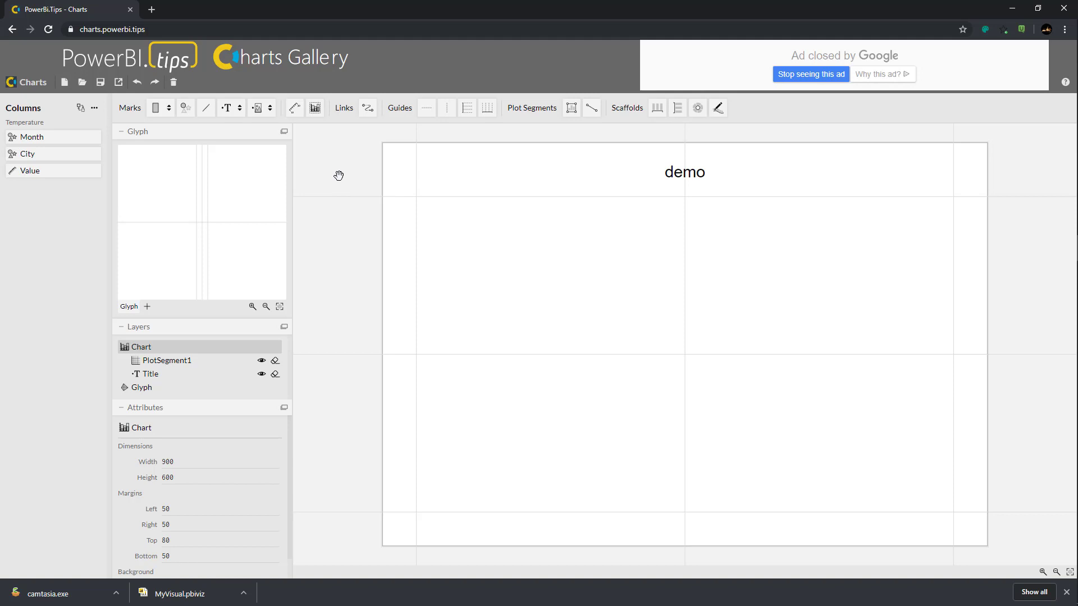
- Delete the demo title and set the chart's top and bottom margins to 34.85 and 46.66
left_click(678, 178)
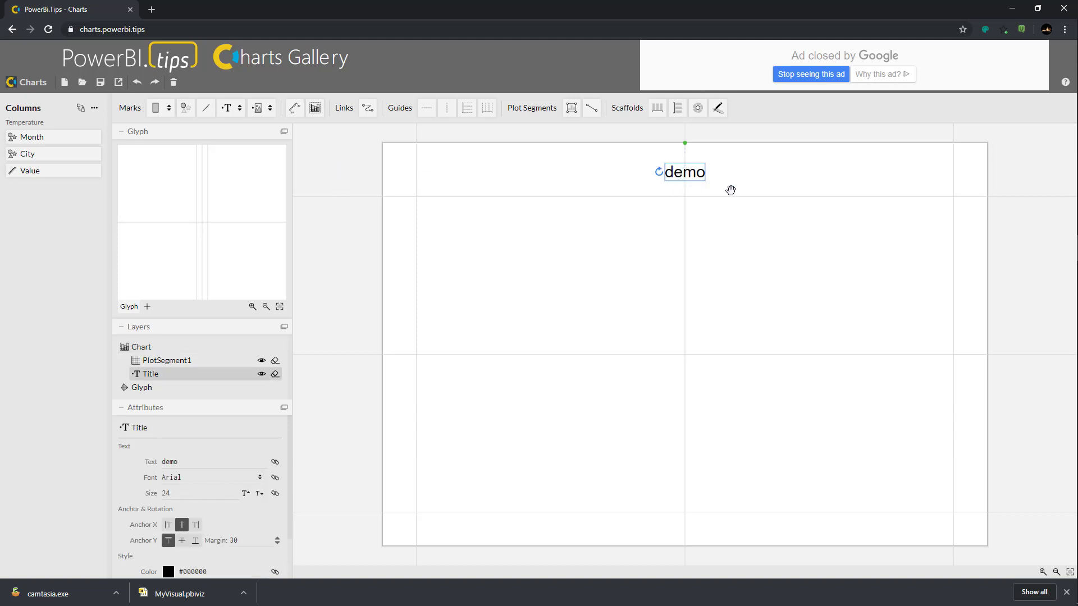
key("Delete")
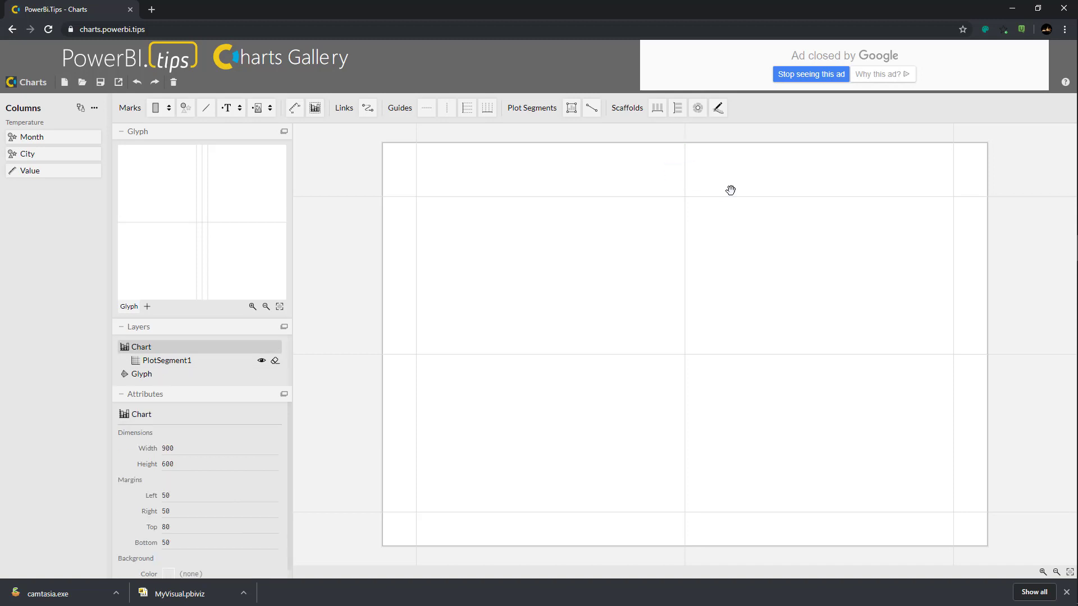
left_click_drag(362, 199, 369, 166)
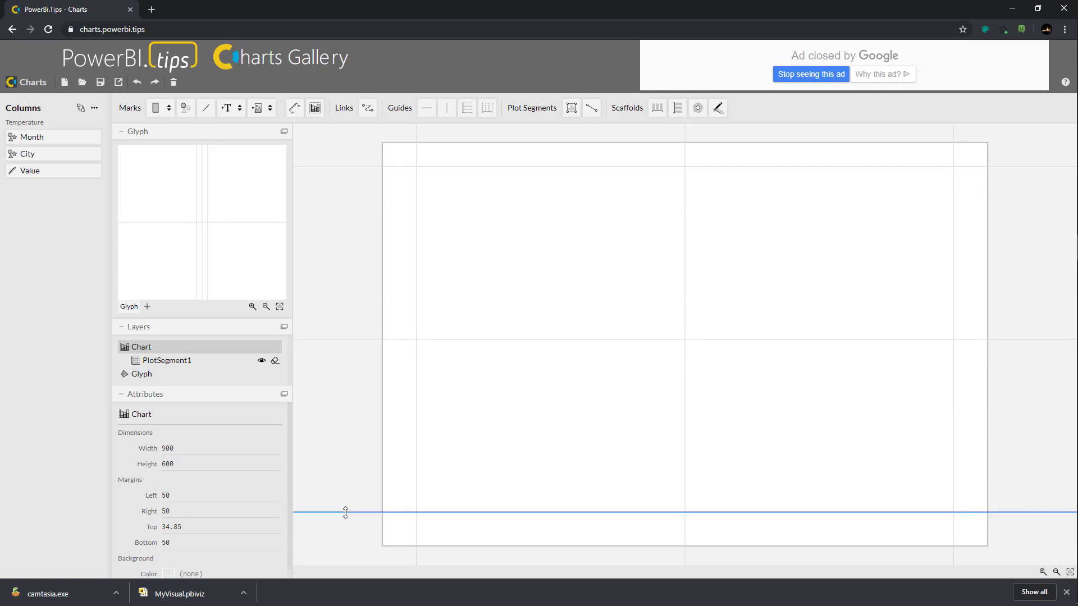
left_click_drag(345, 512, 344, 514)
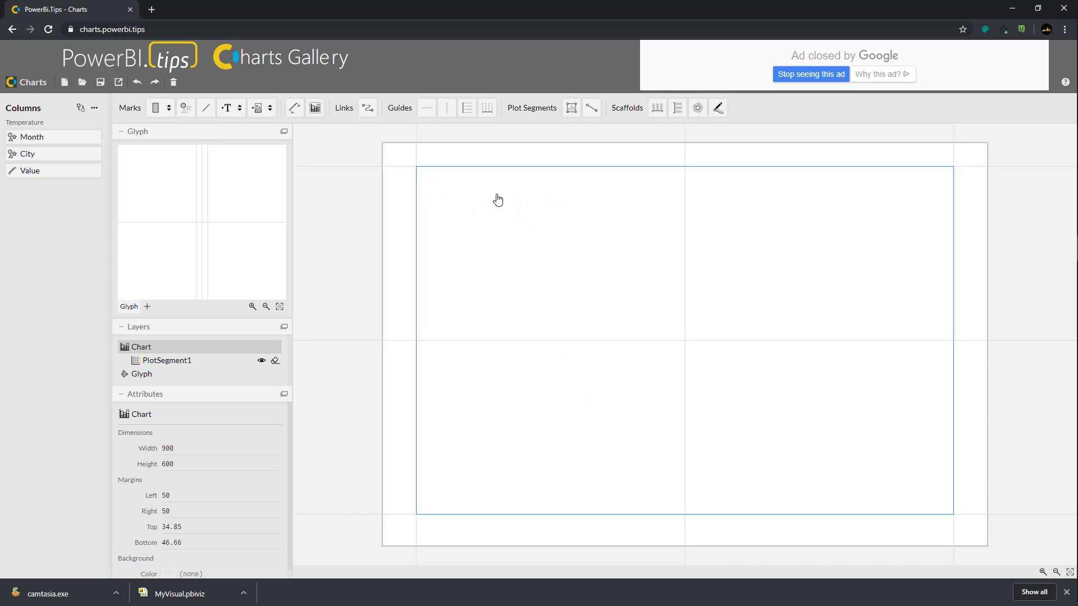
- Shrink PlotSegment1 to the canvas's left half and raise its bottom edge slightly
left_click(924, 183)
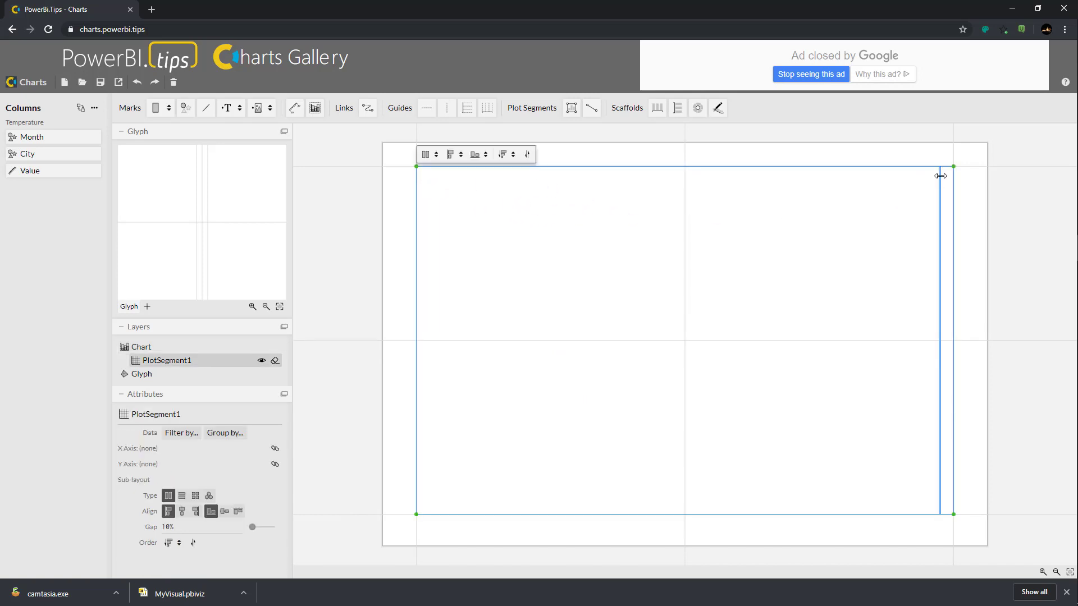
left_click_drag(954, 168, 684, 167)
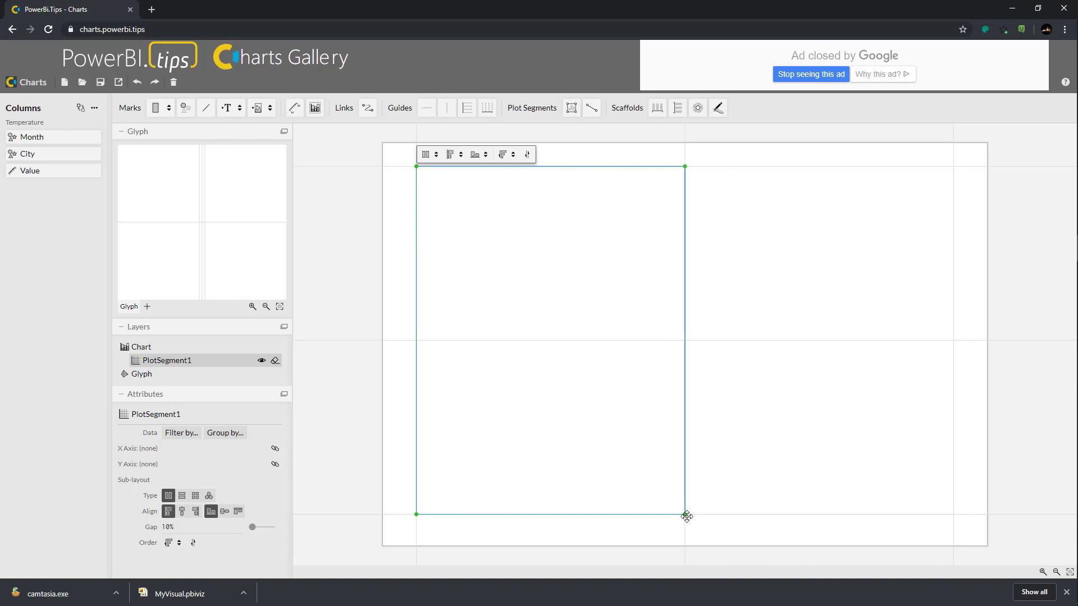
left_click_drag(686, 516, 686, 476)
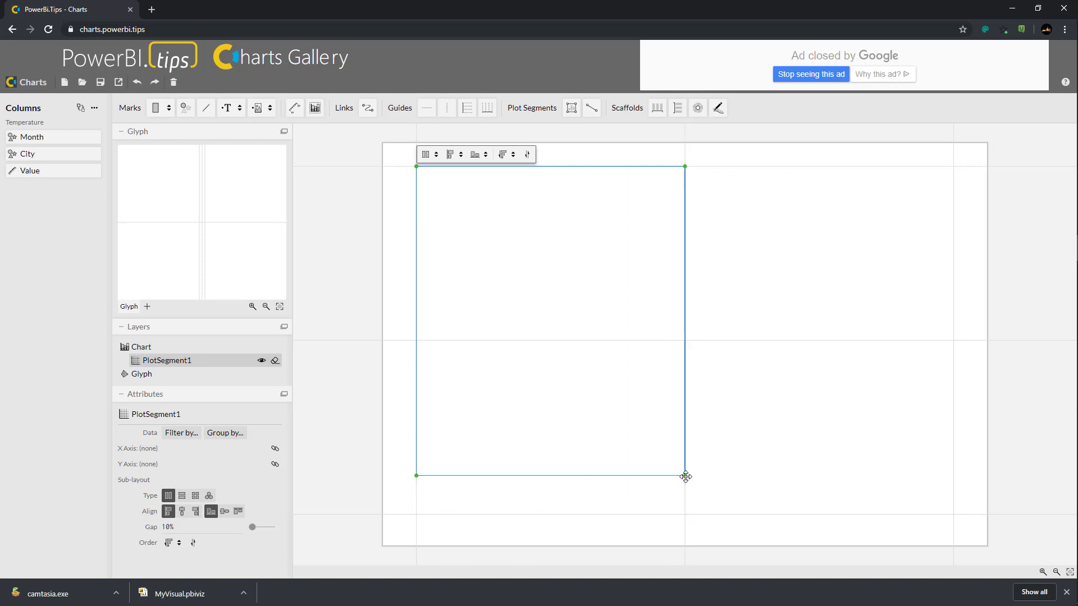
left_click(359, 359)
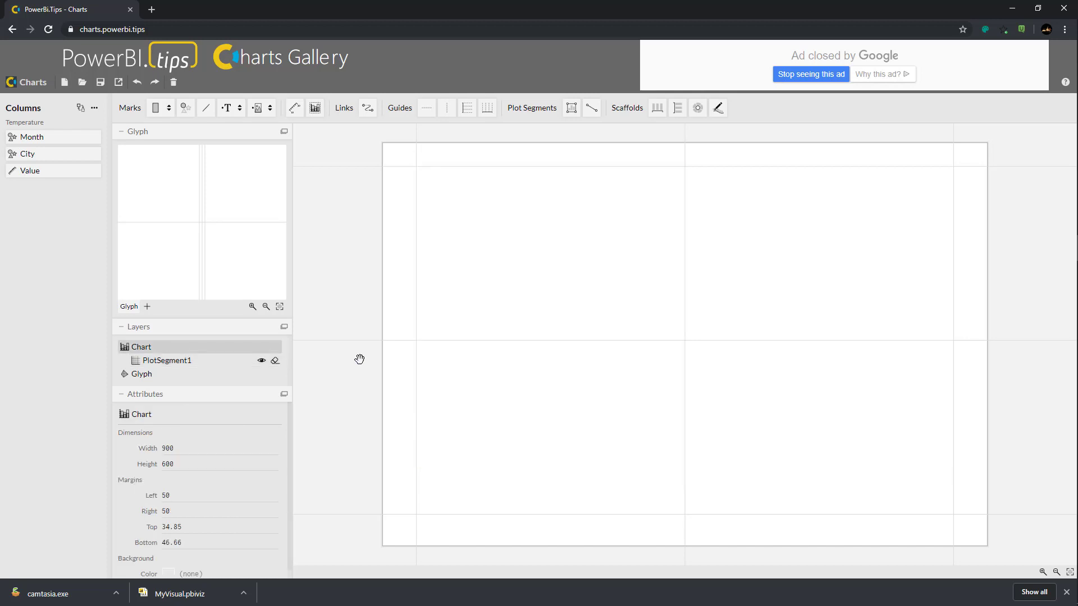
- Draw a rectangle mark, Shape1, along the chart's bottom and set its height to 20
left_click(155, 108)
left_click_drag(416, 514, 953, 491)
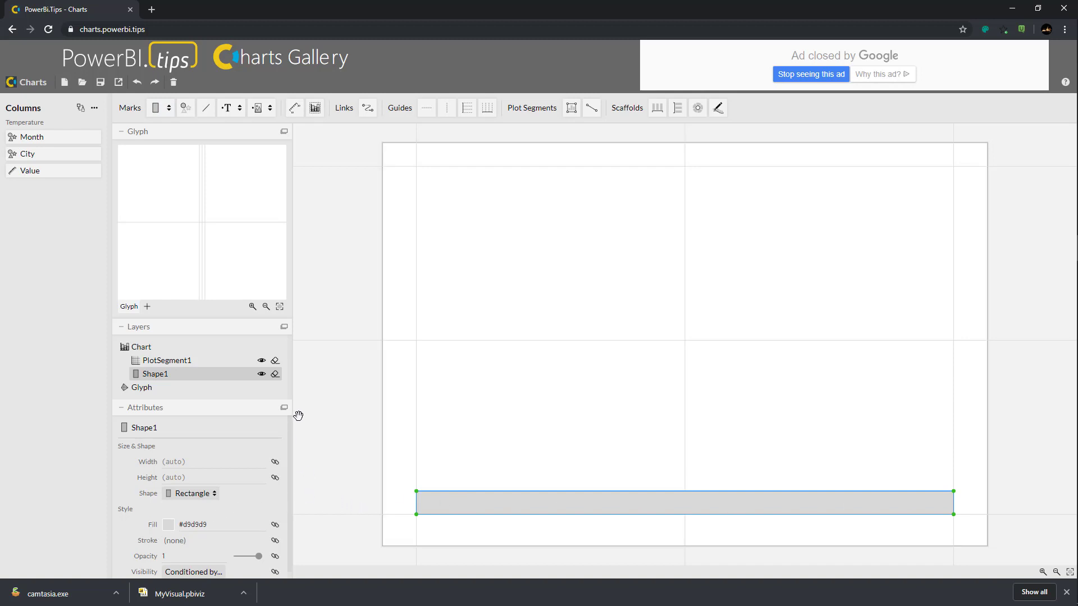
scroll(343, 499, "down", 1)
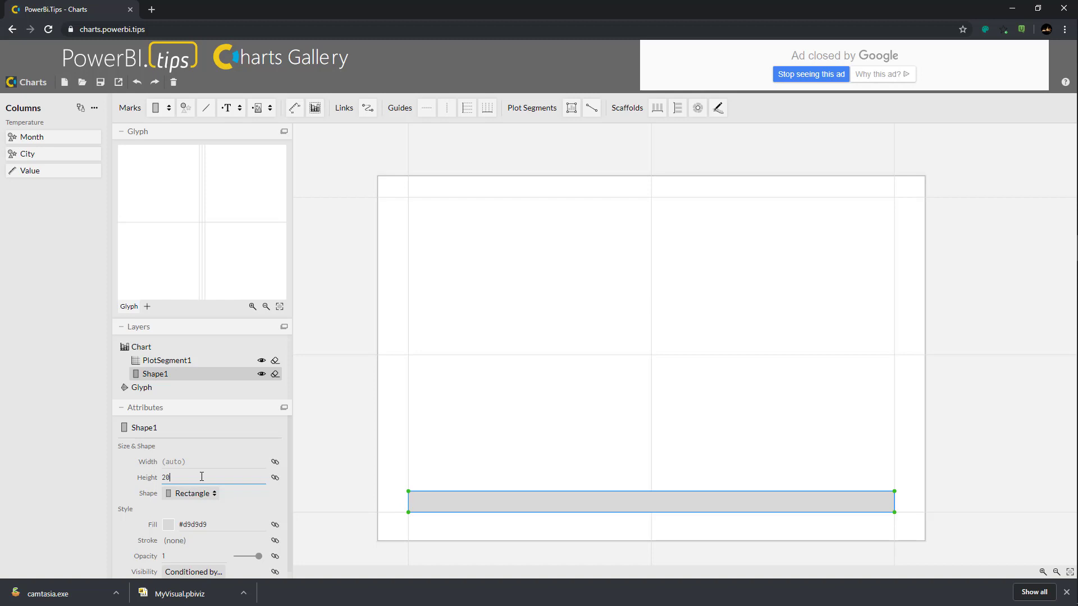
key("Return")
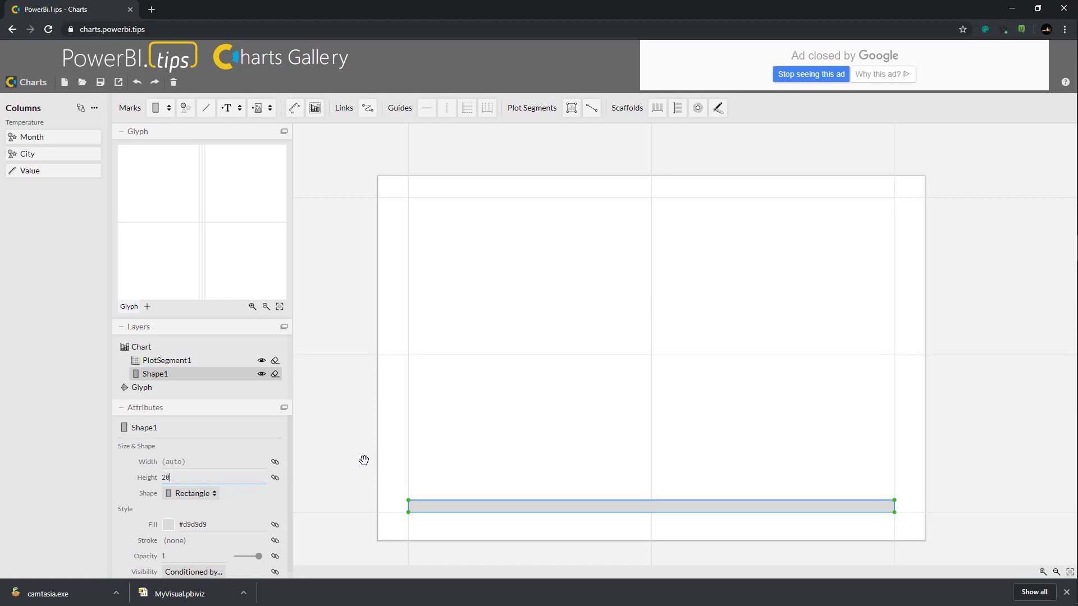
- Drag PlotSegment1's bottom corner down so the plot area meets the grey strip
left_click(512, 440)
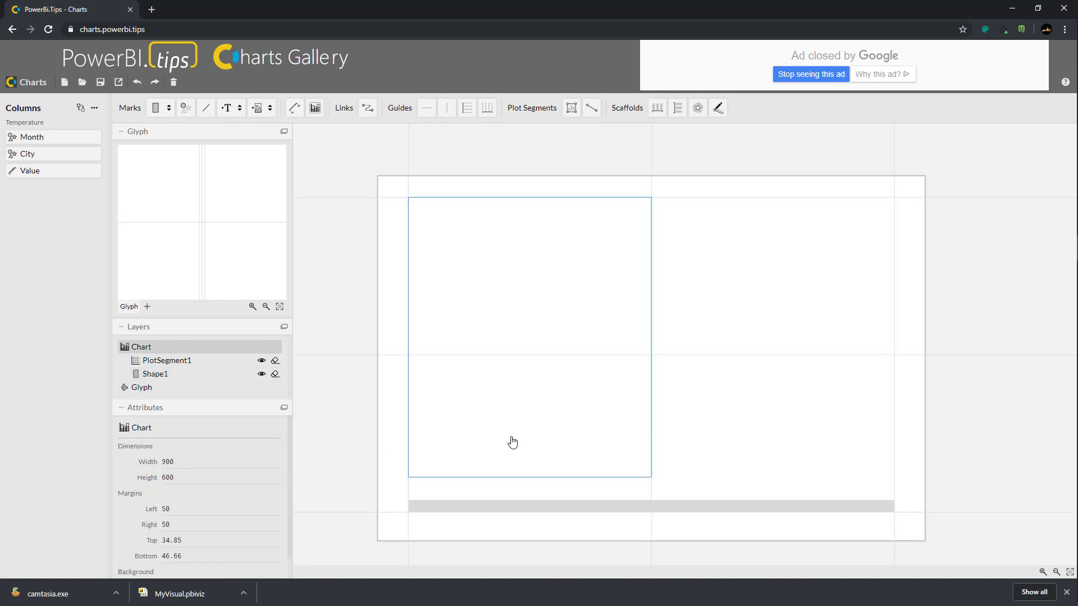
left_click(512, 438)
left_click_drag(511, 436, 650, 499)
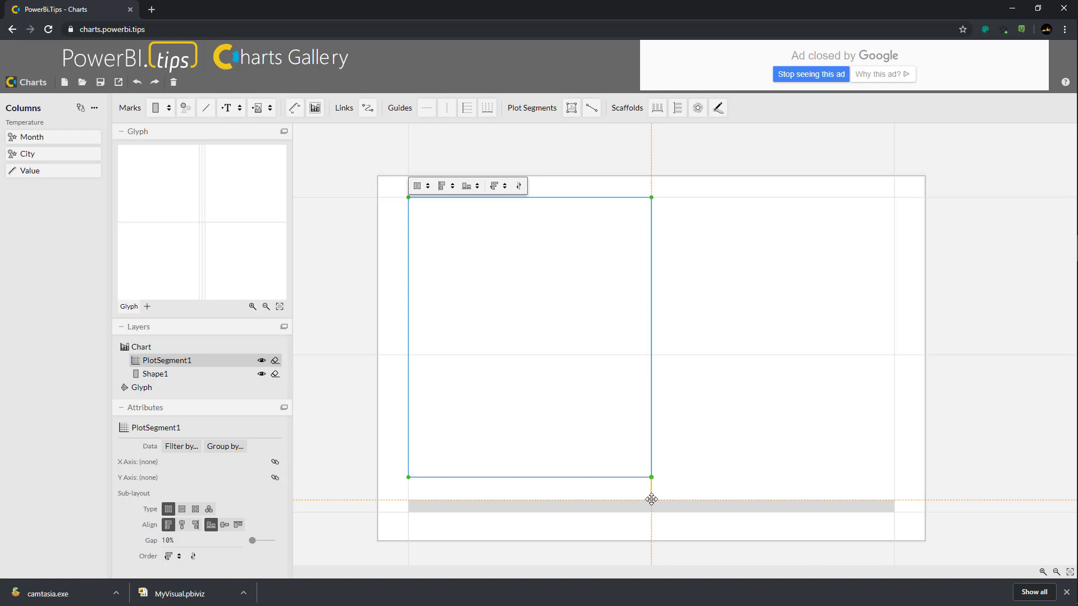
left_click_drag(651, 499, 651, 499)
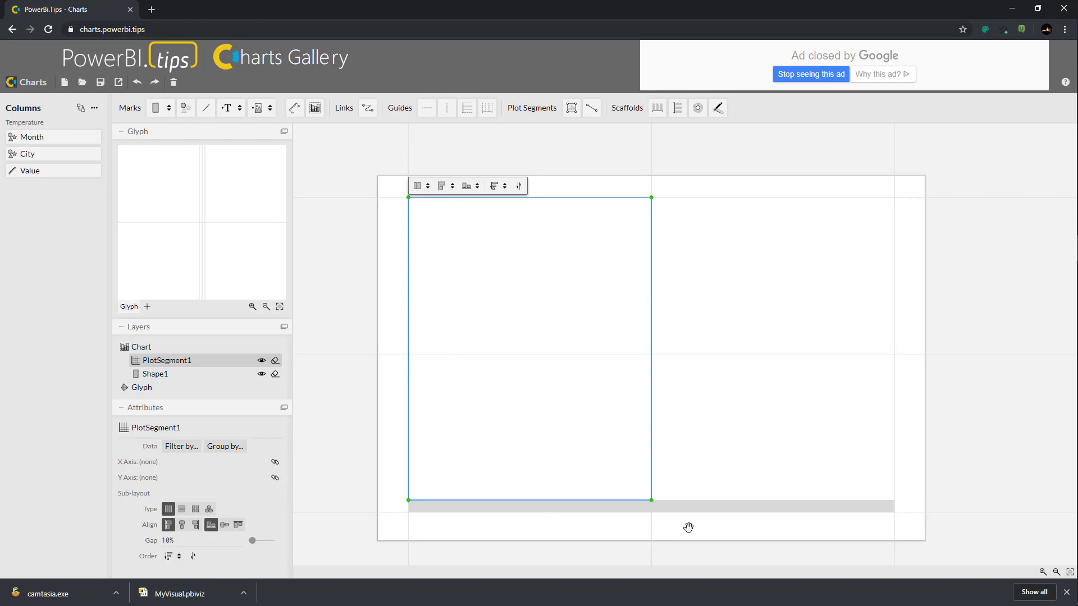
left_click(335, 447)
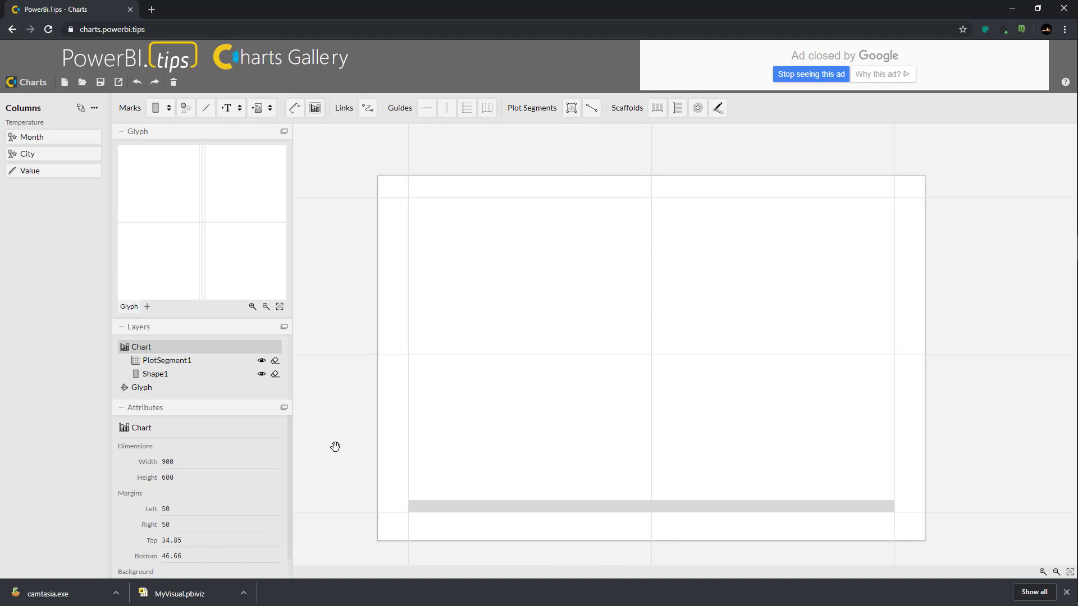
- Replace the chart data with data.csv and put Extended Price Total on the Y axis (42,000–72,000)
left_click(82, 109)
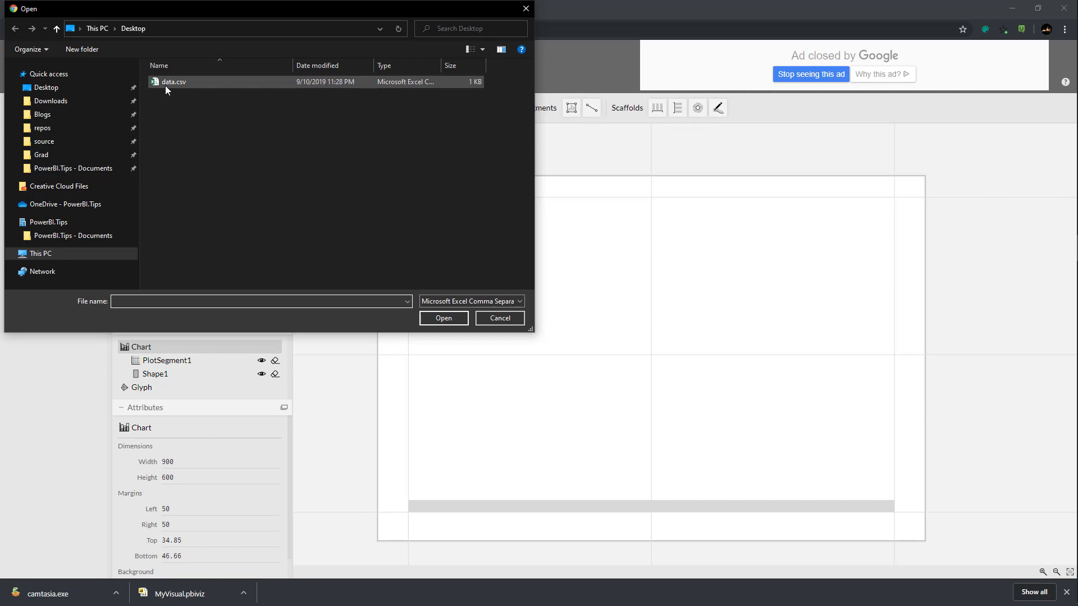
left_click(167, 83)
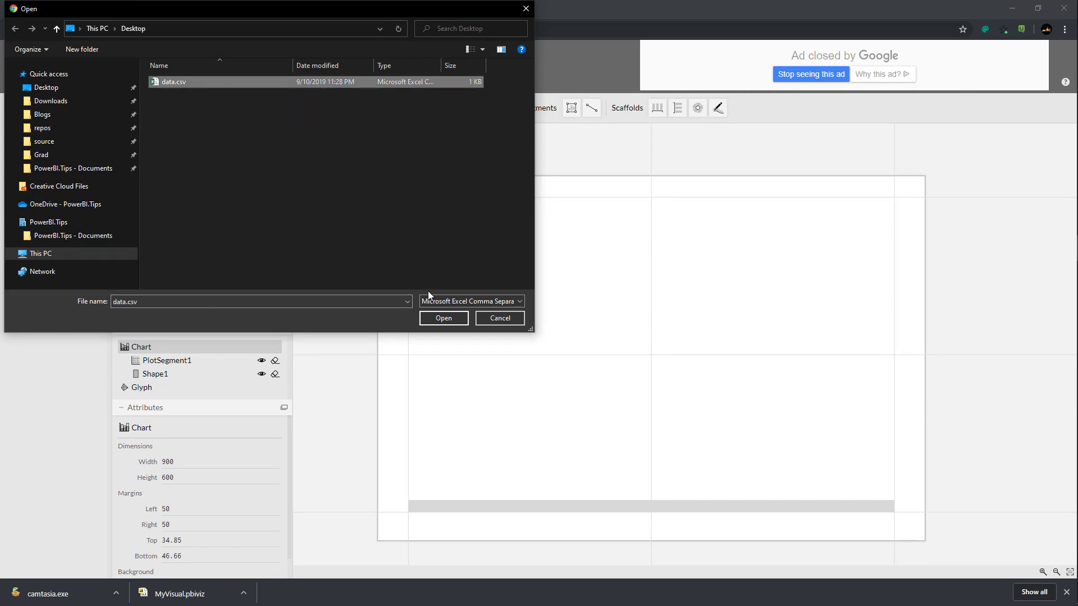
left_click(441, 318)
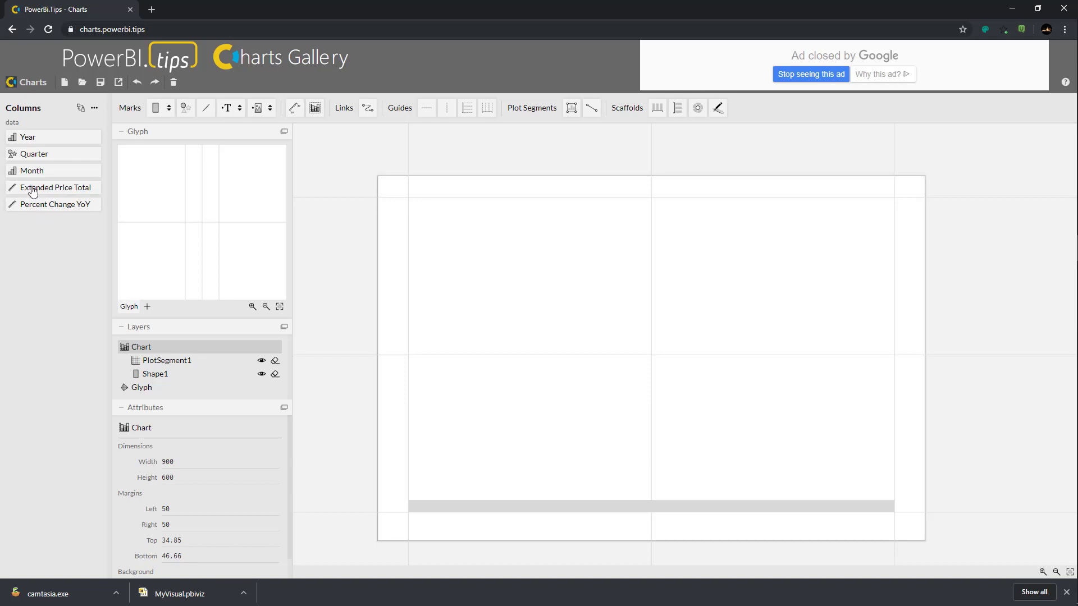
left_click_drag(33, 191, 407, 360)
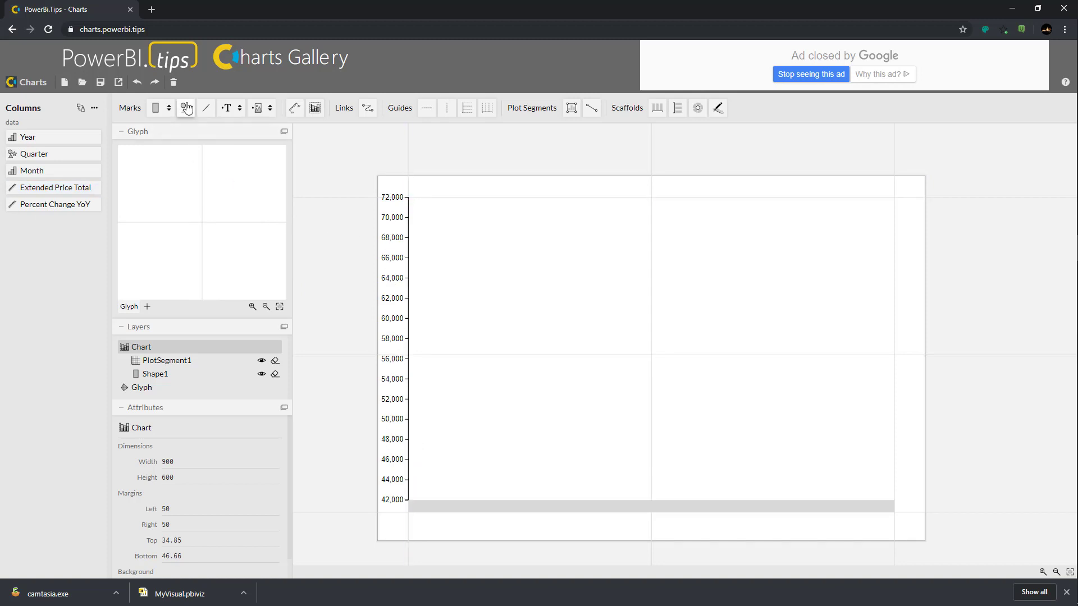
- Add circle symbols, bind Month to the X axis, and move Shape1 above PlotSegment1 in Layers
left_click_drag(185, 112, 223, 220)
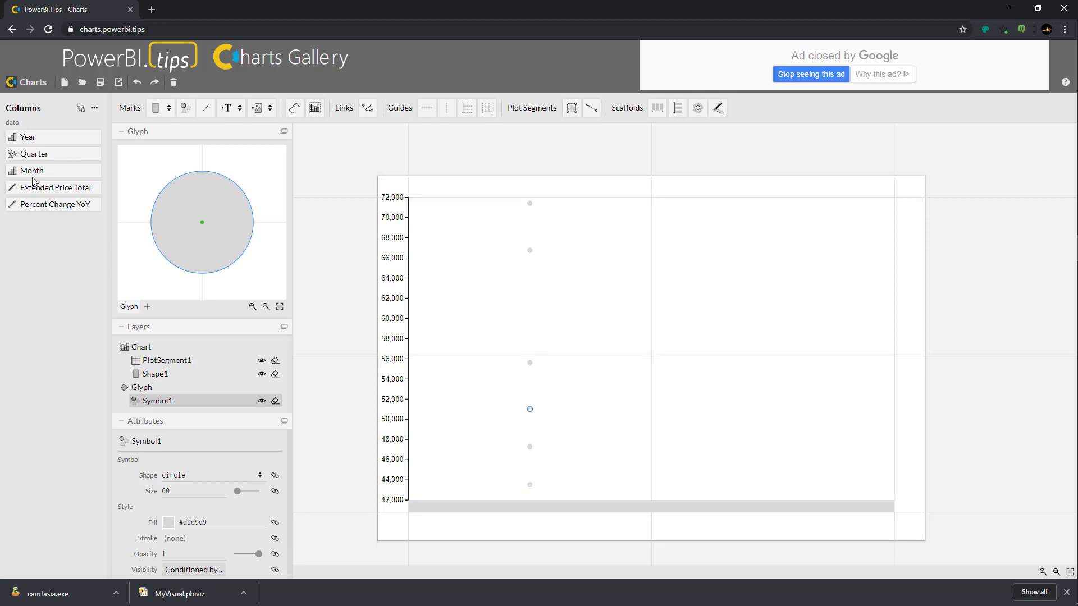
left_click_drag(32, 170, 480, 506)
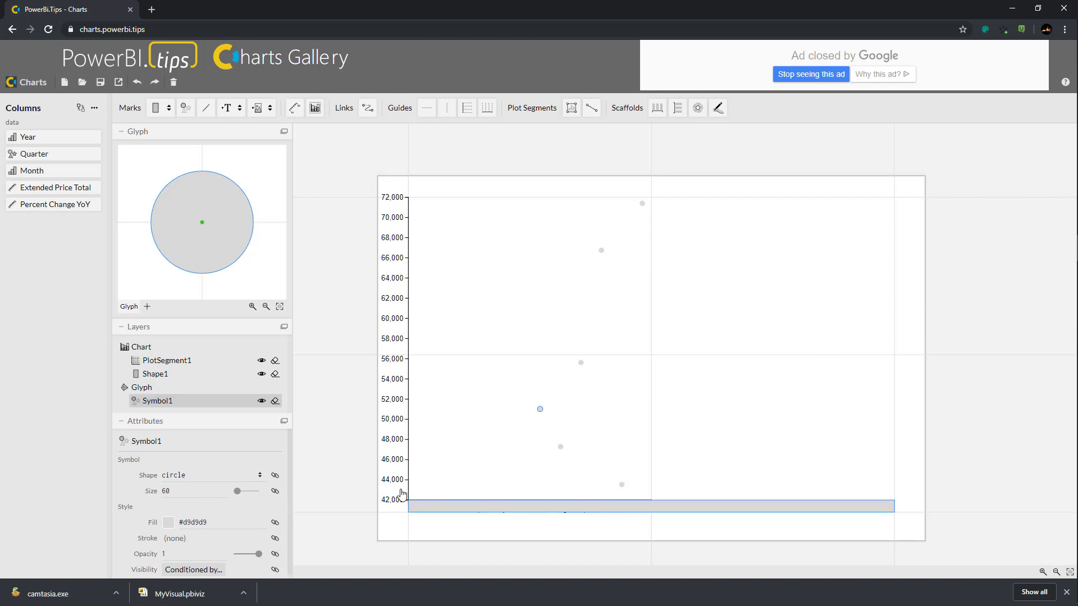
left_click_drag(166, 380, 173, 360)
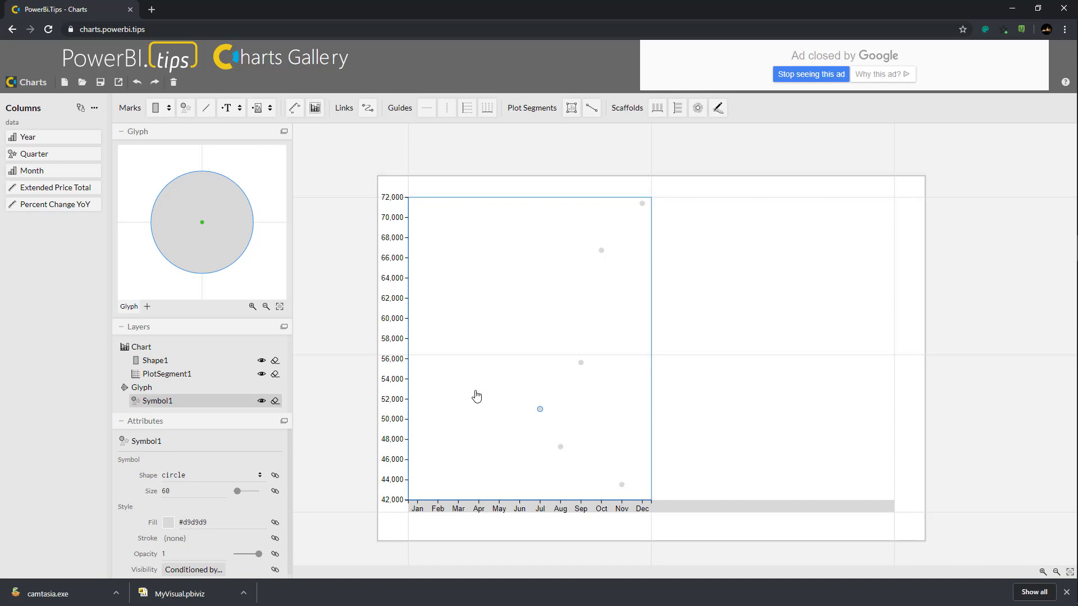
- Join the July–December Extended Price Total circles with a thin grey Line link across all items
left_click(366, 114)
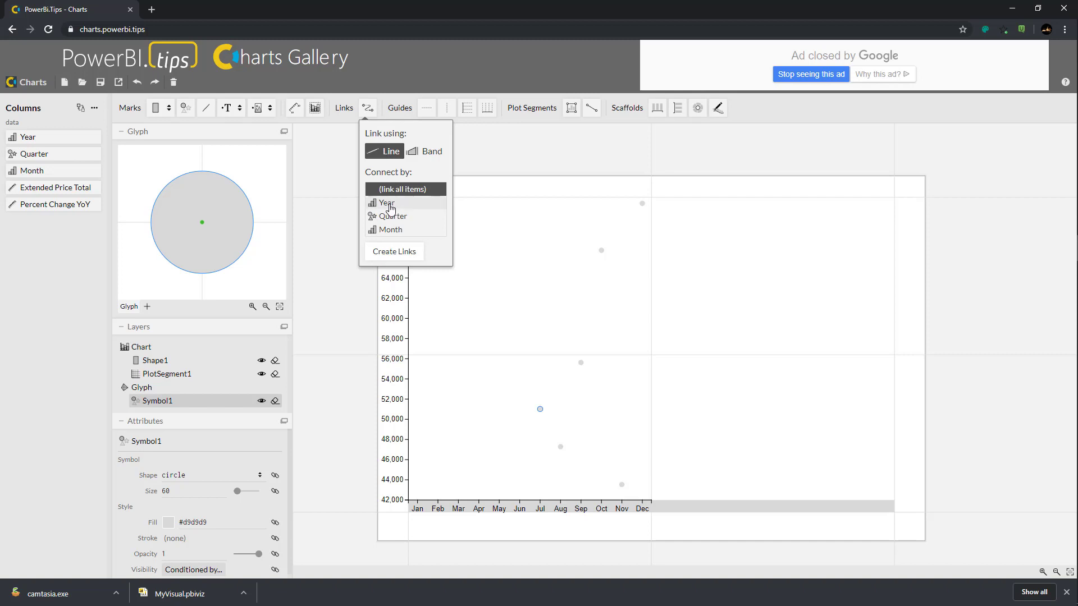
left_click(394, 252)
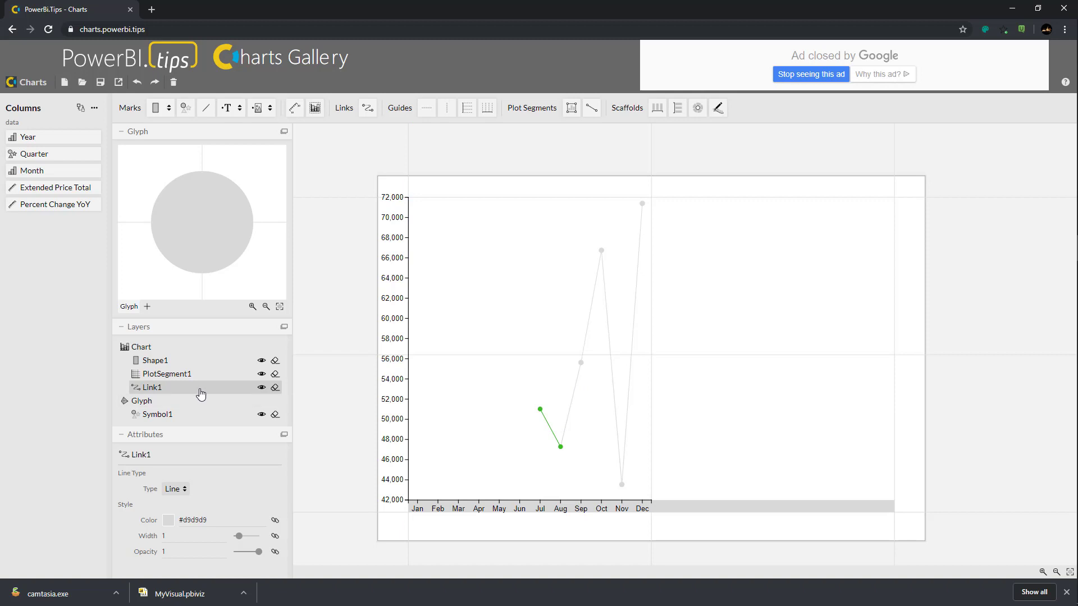
- Colour the Link1 line and the Symbol1 point fill blue #2171b5
left_click(168, 519)
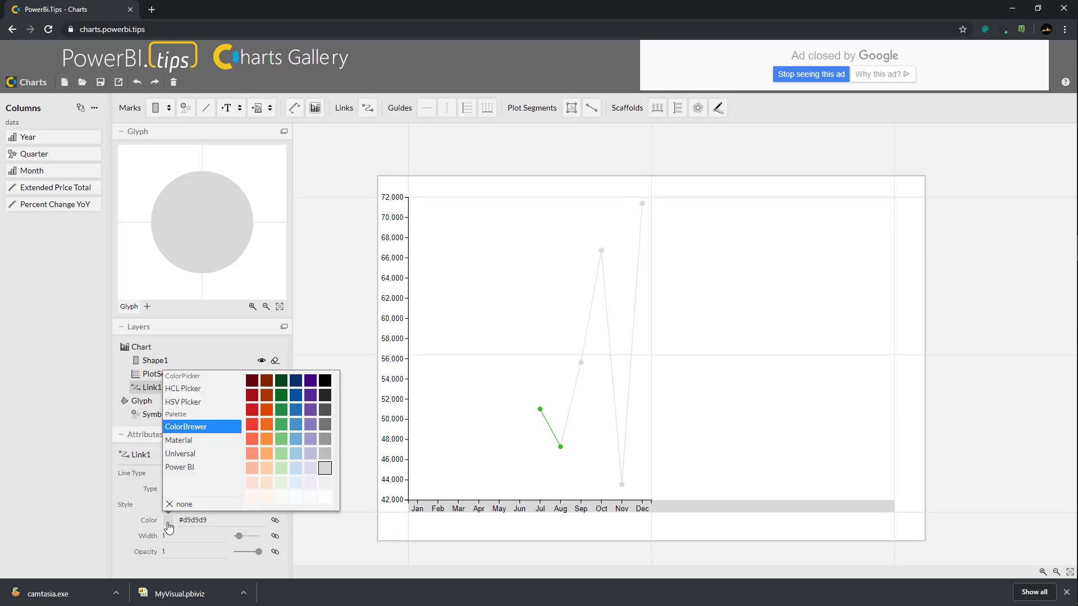
left_click(296, 412)
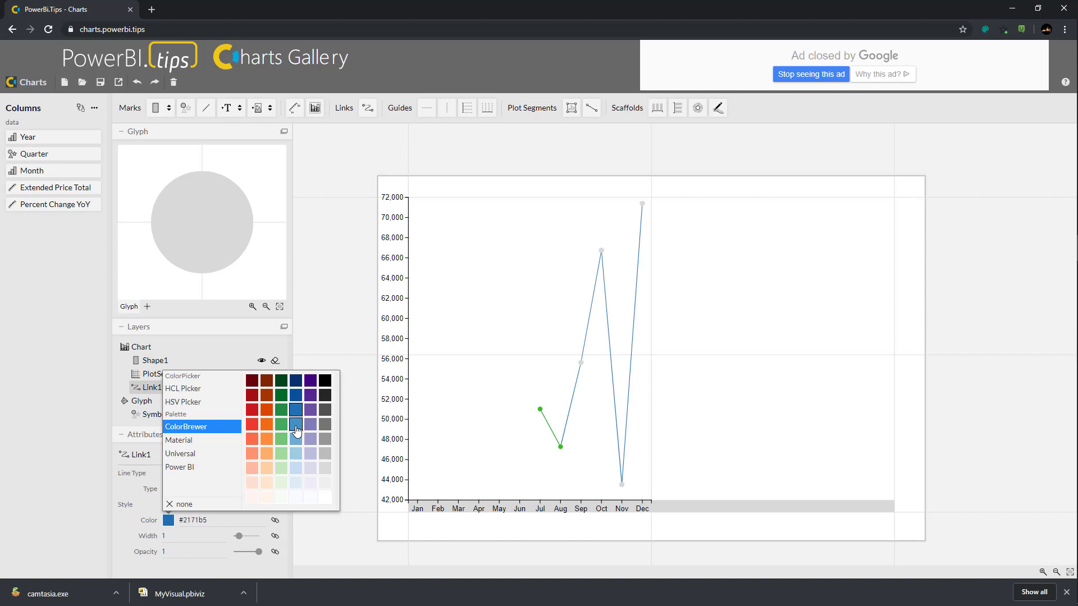
left_click(126, 489)
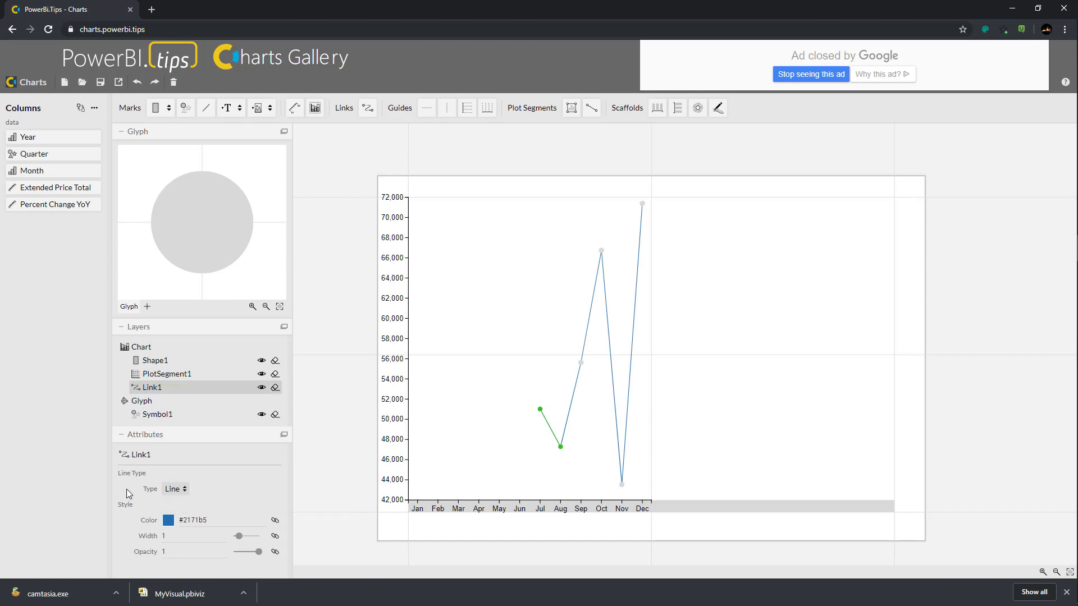
left_click(151, 416)
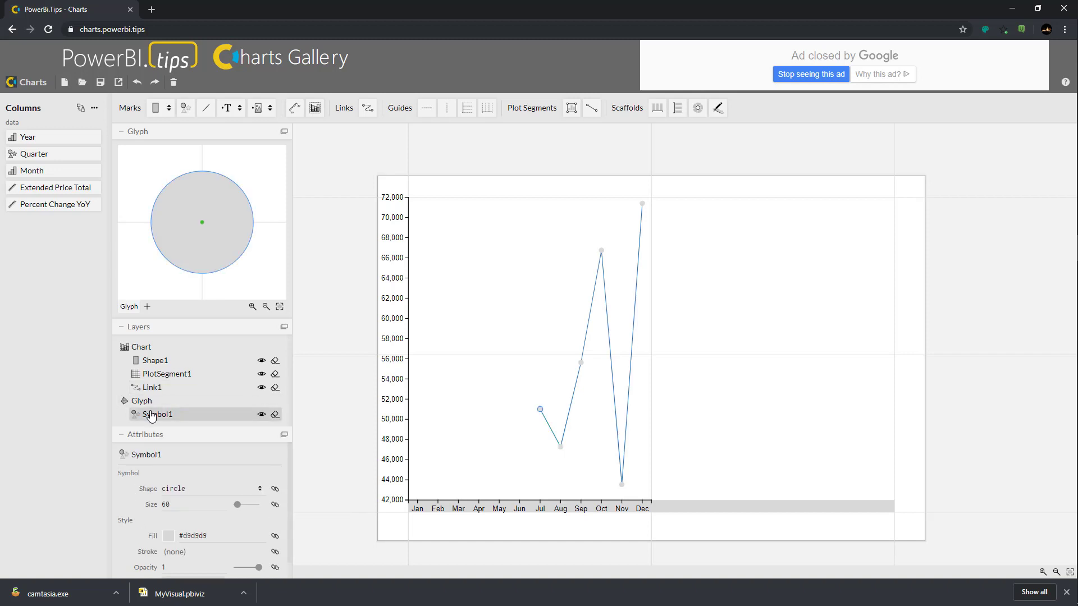
left_click(170, 537)
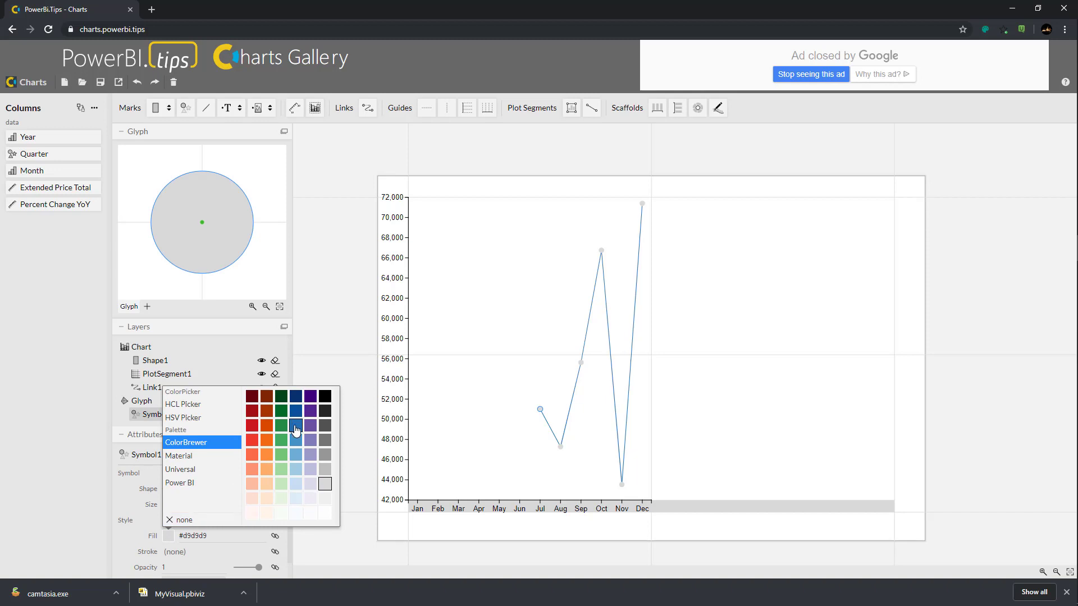
left_click(296, 428)
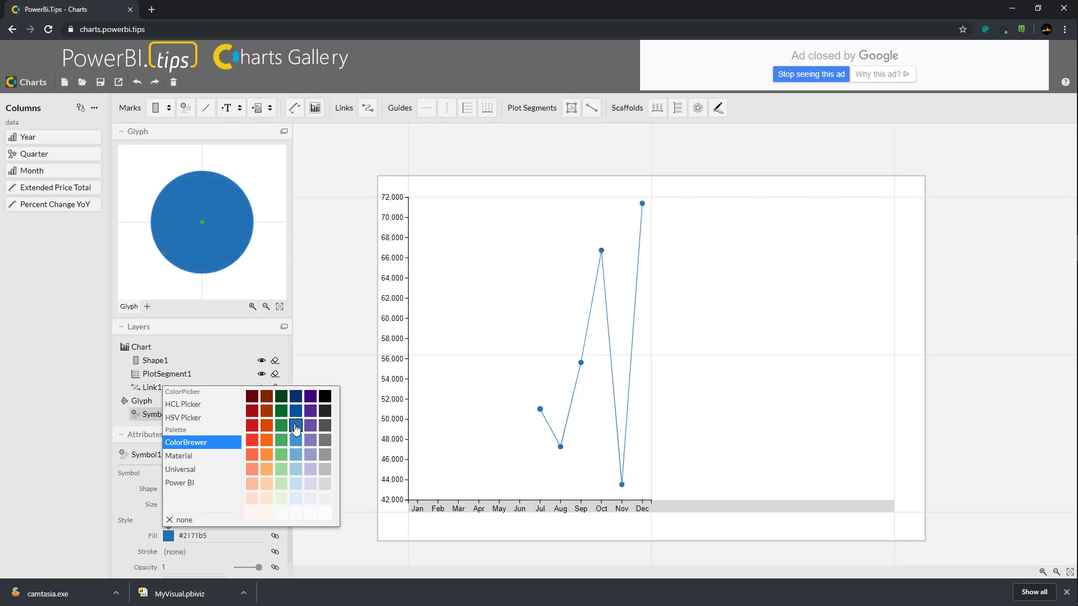
left_click(122, 491)
- Set PlotSegment1's Y-axis line colour and tick colour to blue #2171b5
left_click(167, 374)
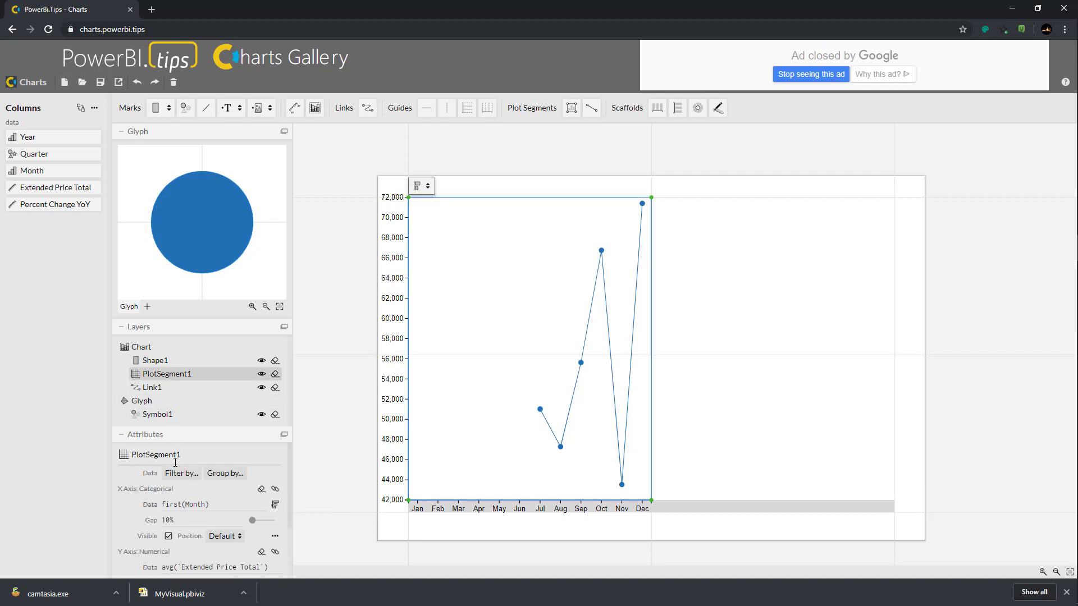
scroll(177, 496, "down", 3)
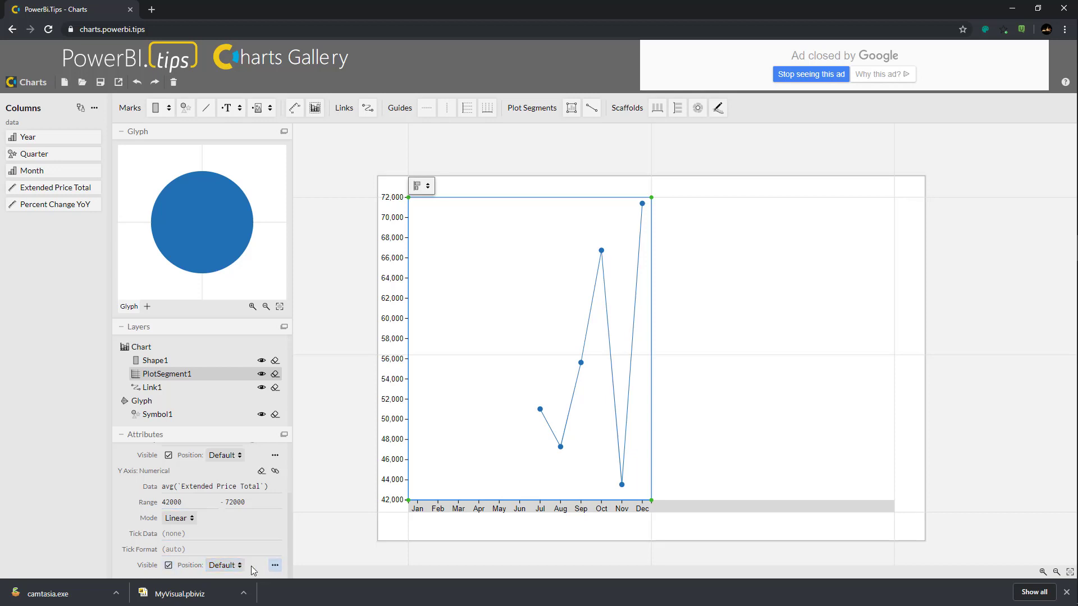
left_click(275, 566)
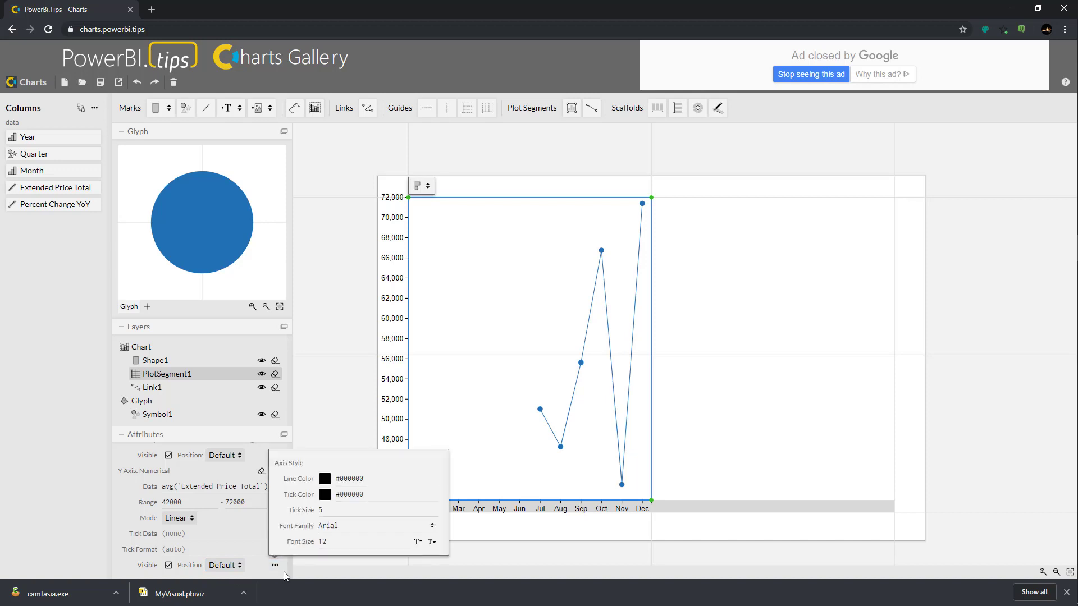
left_click(325, 480)
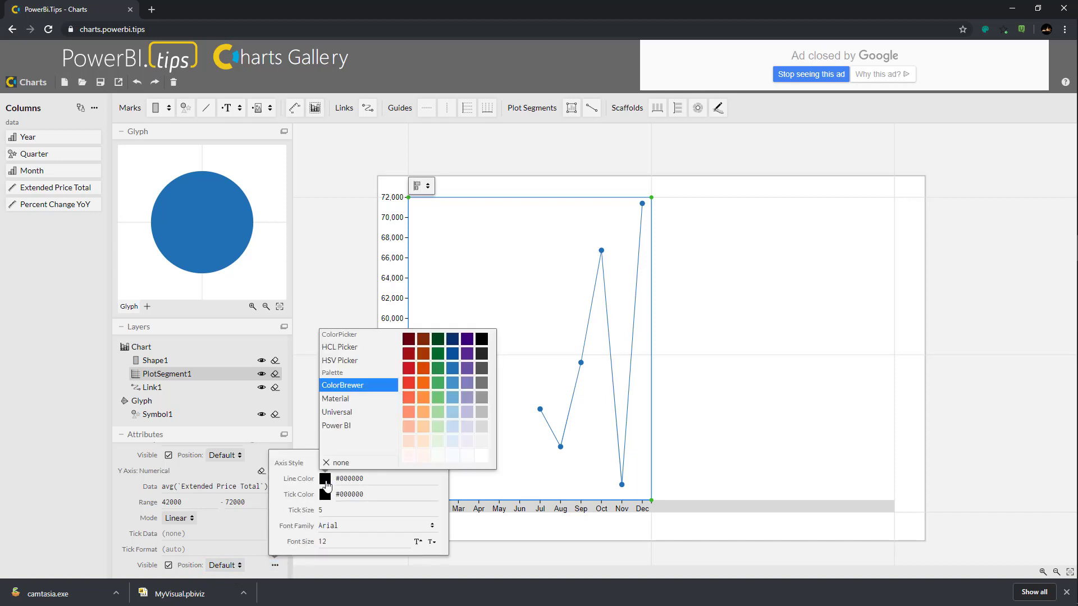
left_click(453, 368)
left_click(325, 494)
left_click(453, 386)
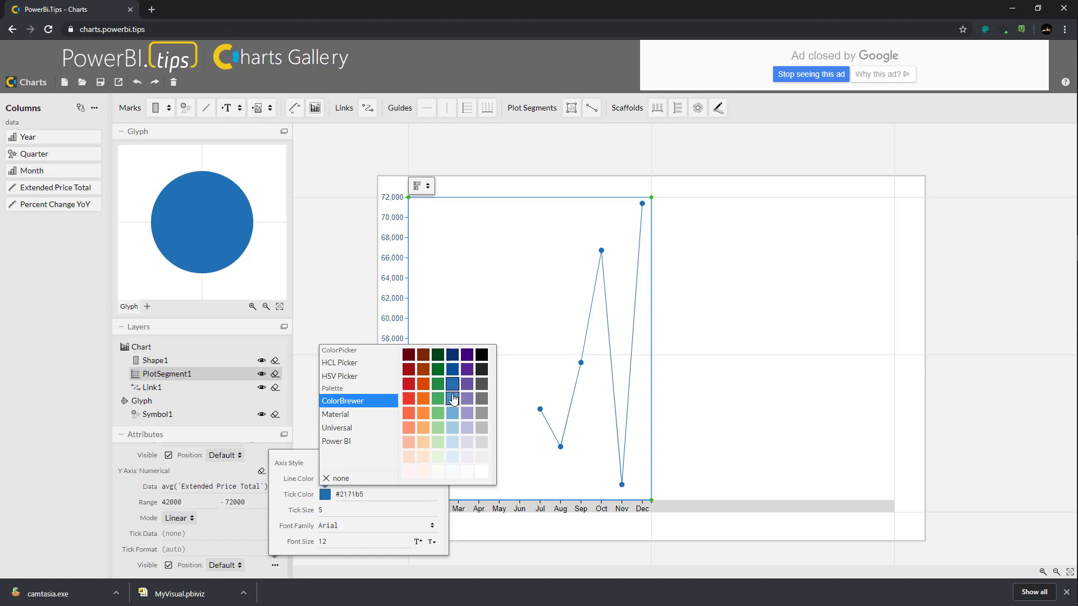
left_click(337, 321)
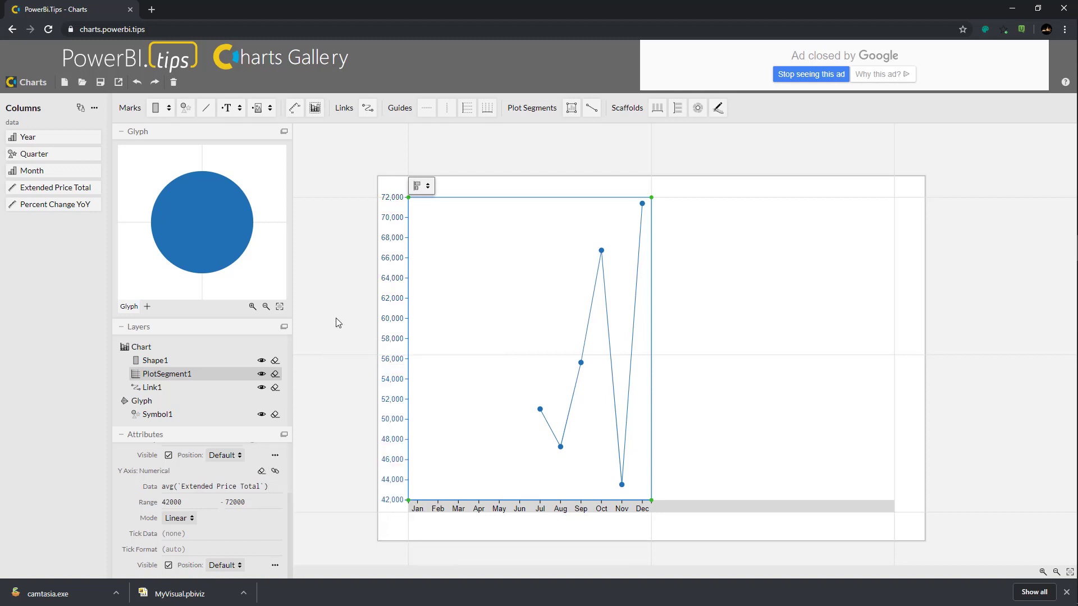
left_click(335, 267)
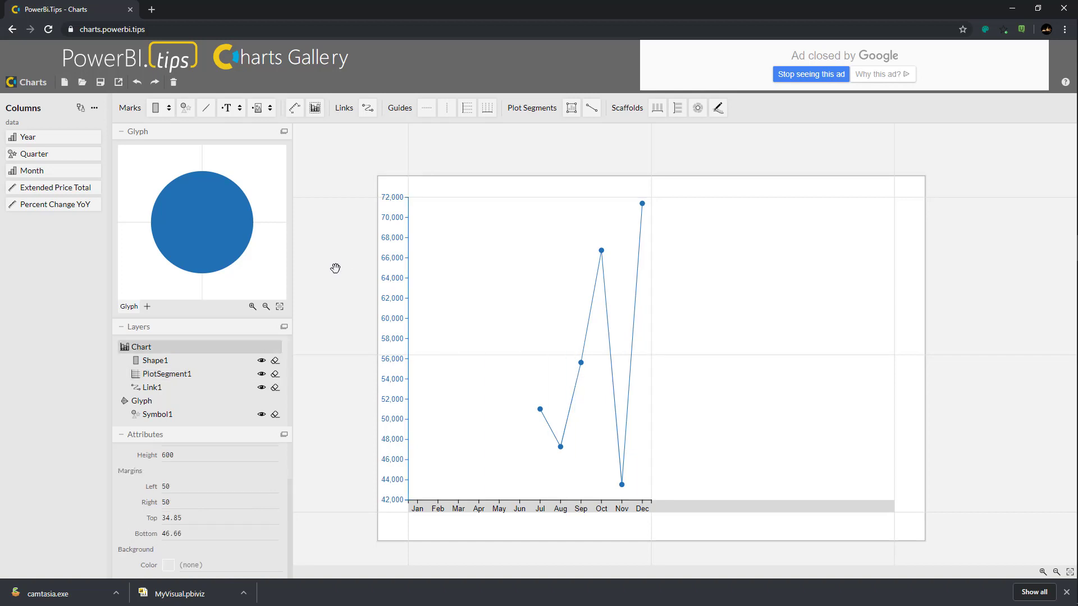
- Add a second glyph and right-hand plot segment showing Percent Change YoY by Month as circles
left_click(146, 308)
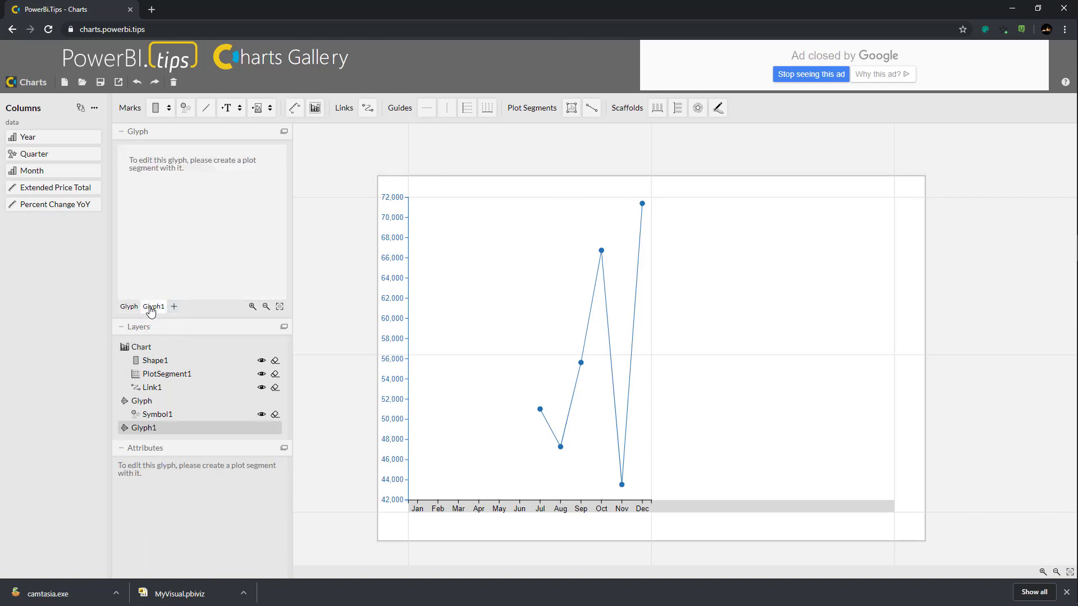
left_click(572, 111)
left_click_drag(653, 198, 893, 501)
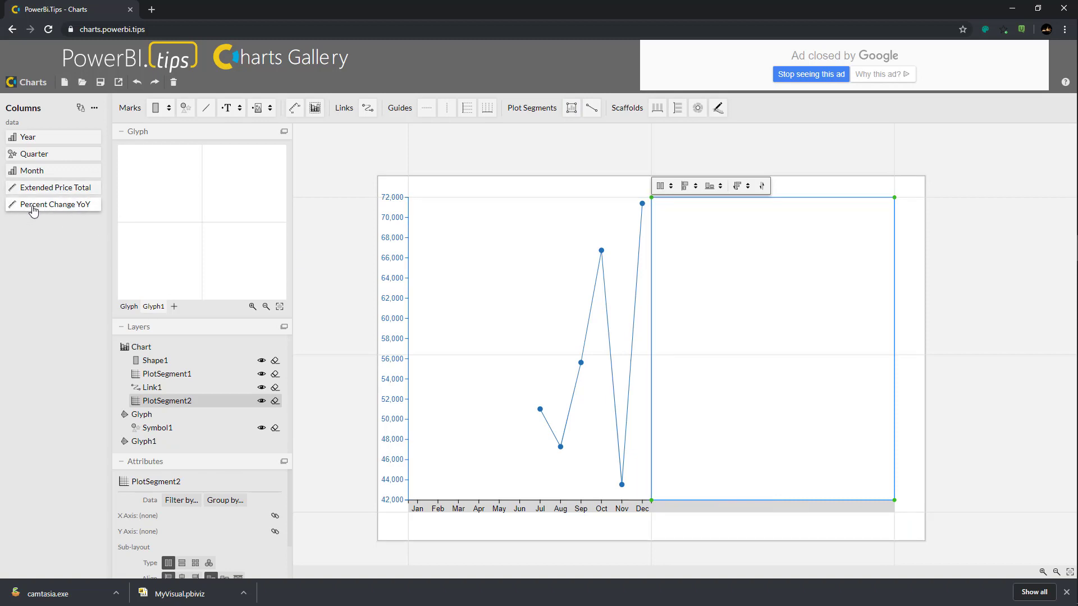
left_click_drag(33, 209, 642, 358)
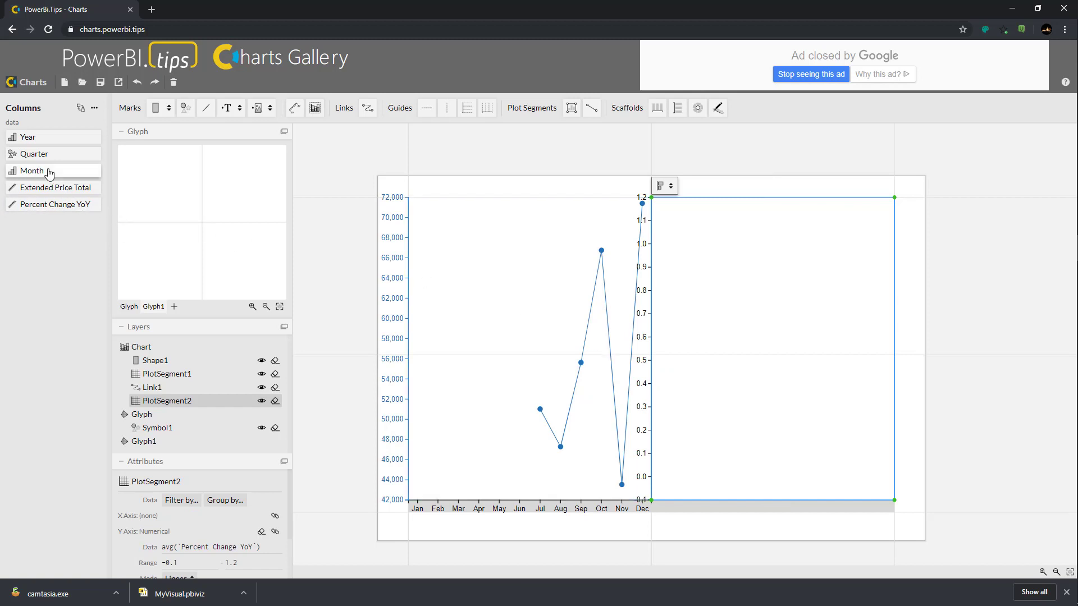
left_click_drag(48, 171, 768, 517)
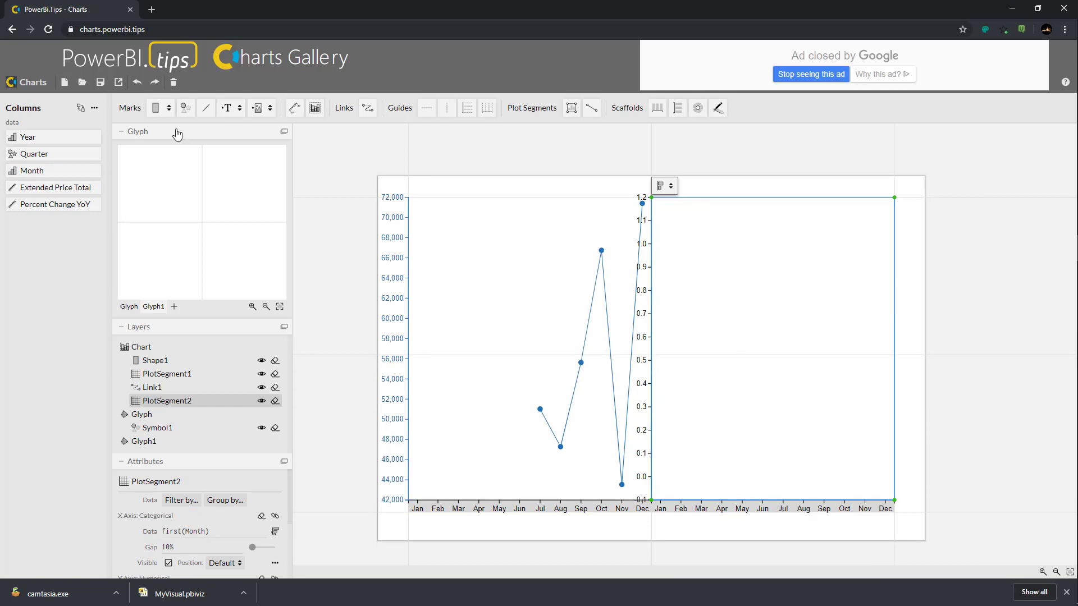
left_click_drag(186, 108, 222, 218)
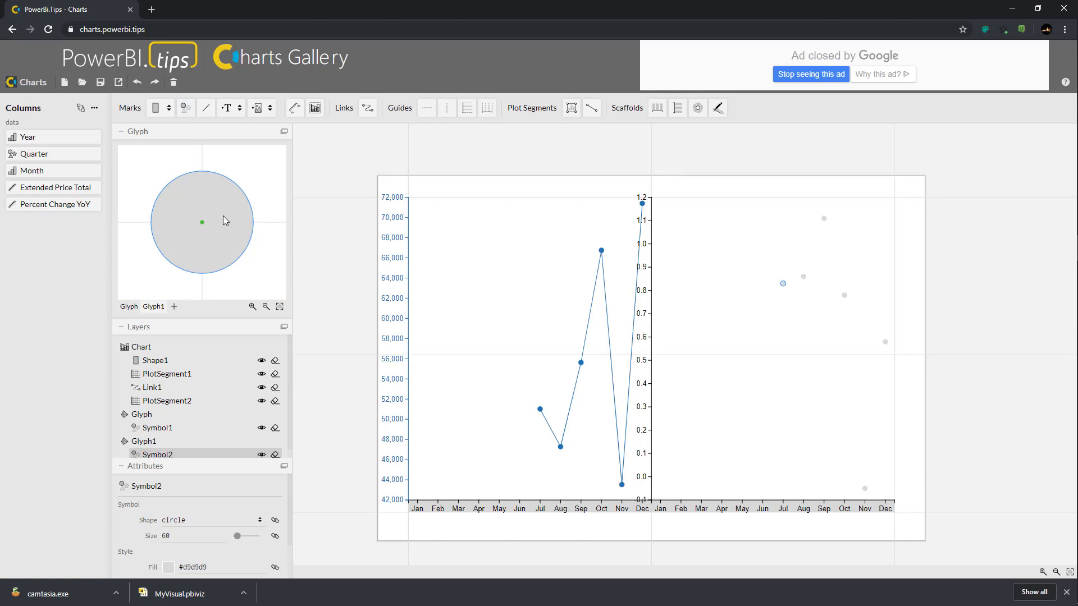
- Create a Link2 line connecting only PlotSegment2's Percent Change YoY circles
left_click(368, 112)
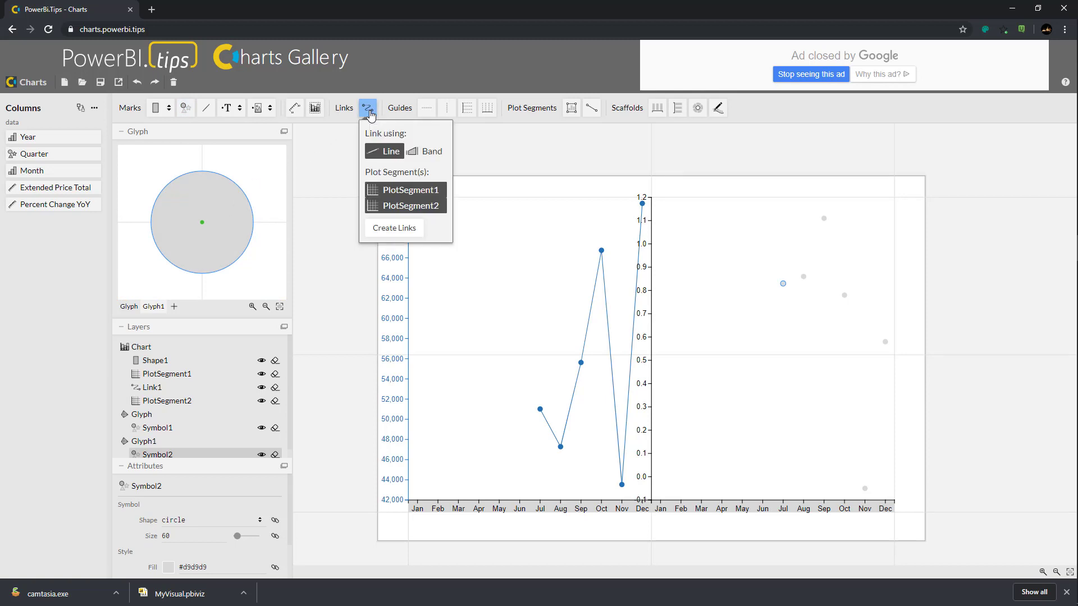
left_click(425, 207)
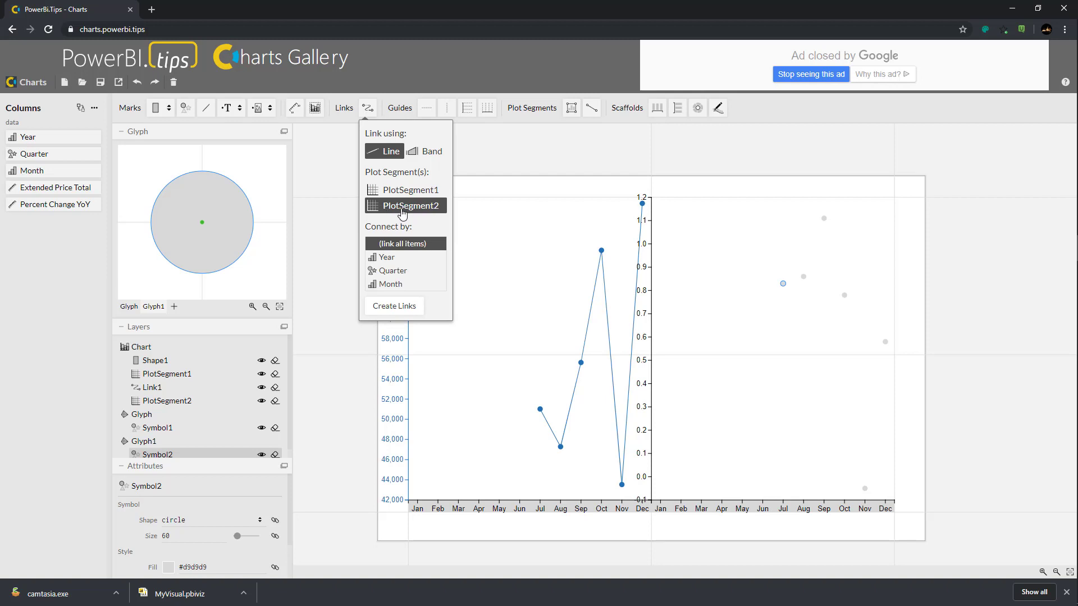
left_click(401, 310)
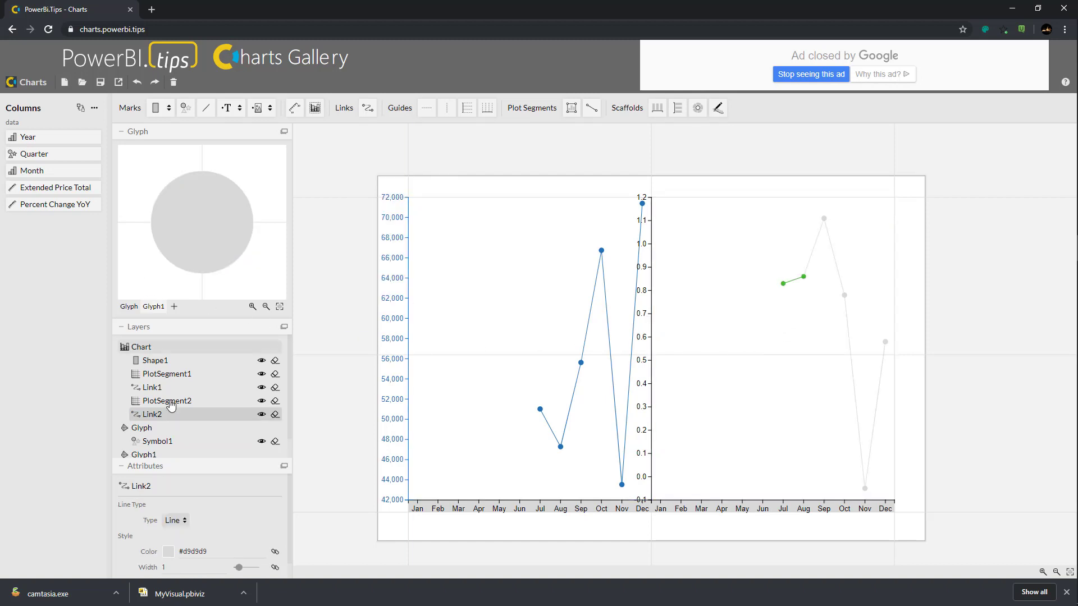
- Colour the Link2 line and the Symbol2 point fill orange #d94801
left_click(170, 552)
left_click(267, 442)
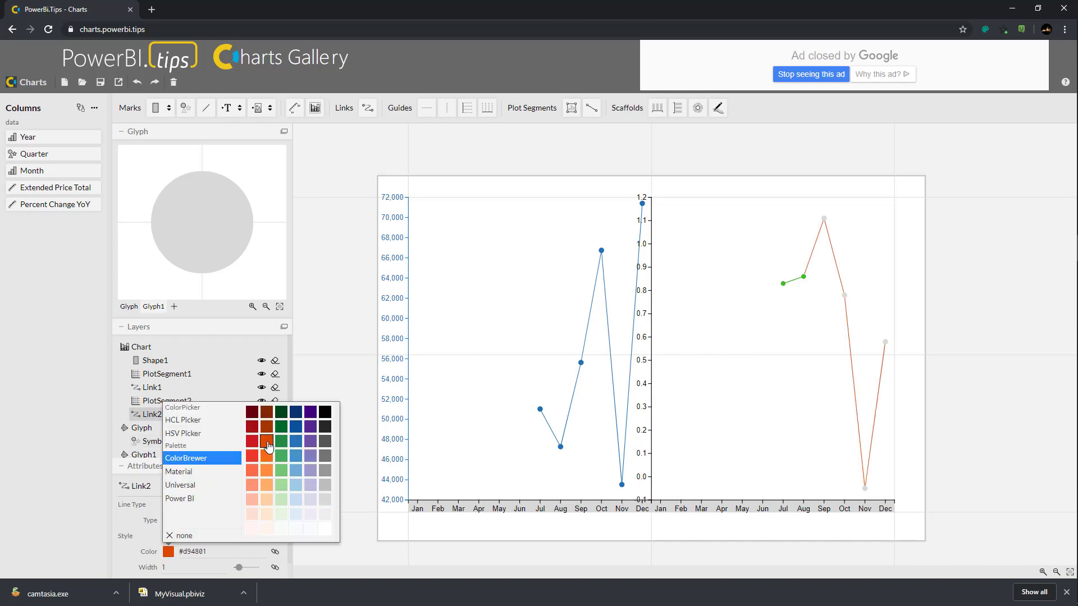
left_click(121, 401)
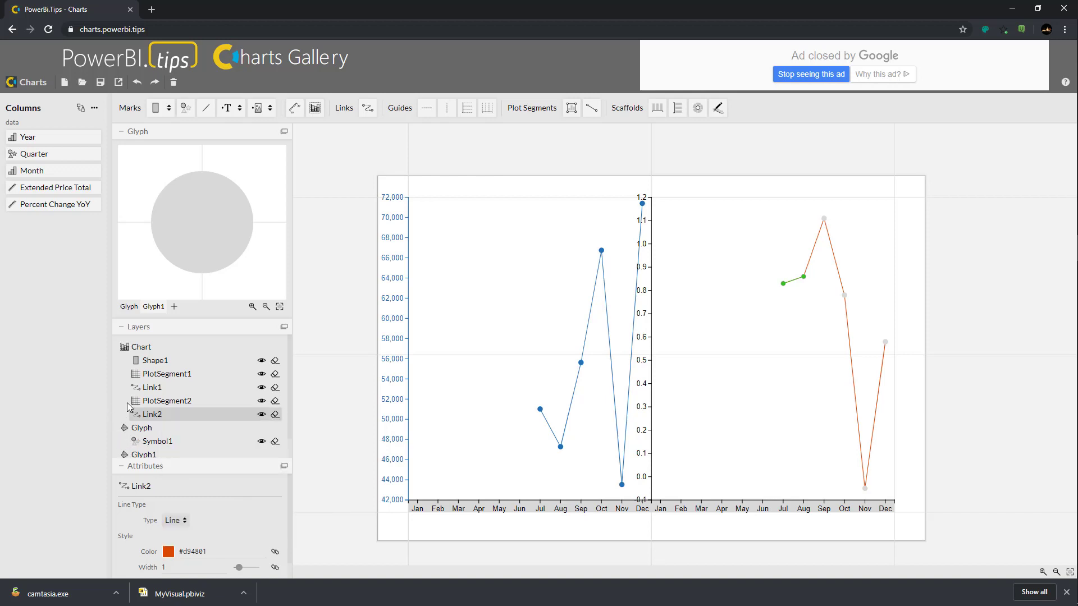
scroll(152, 441, "down", 1)
left_click(154, 446)
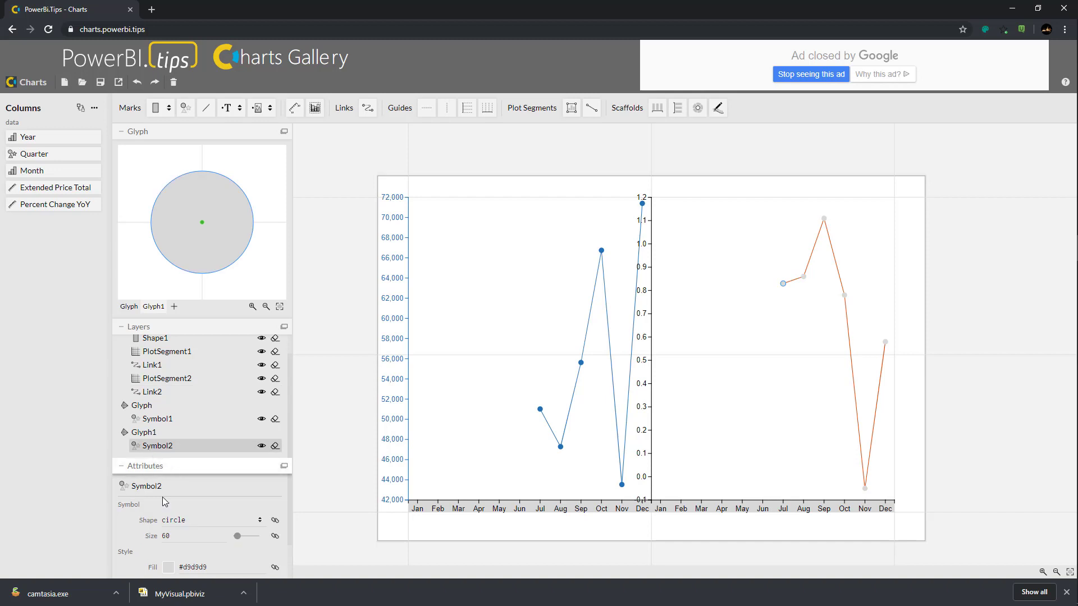
left_click(170, 568)
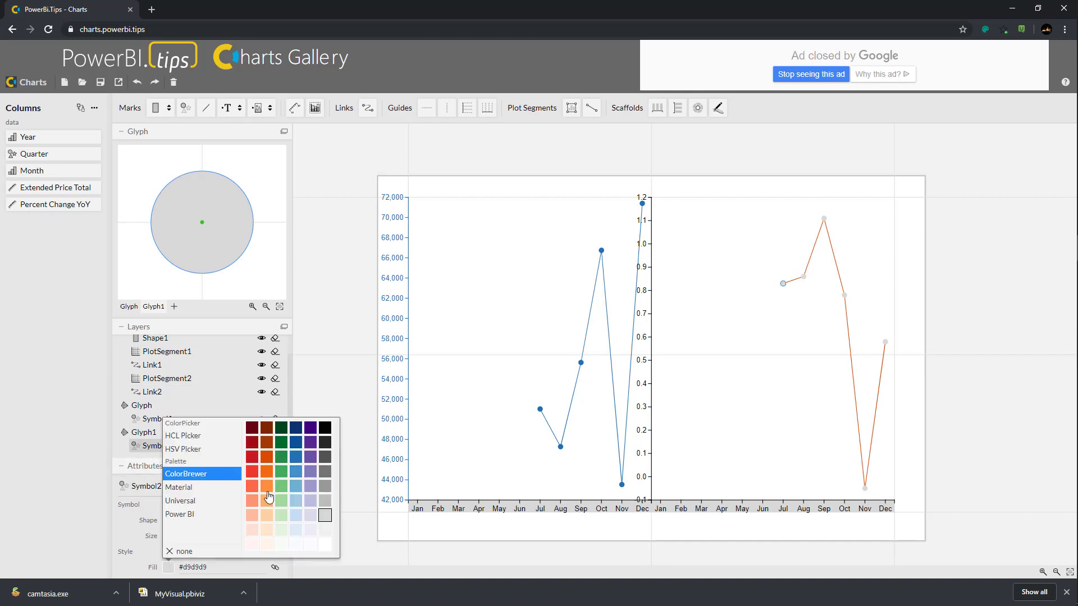
left_click(267, 459)
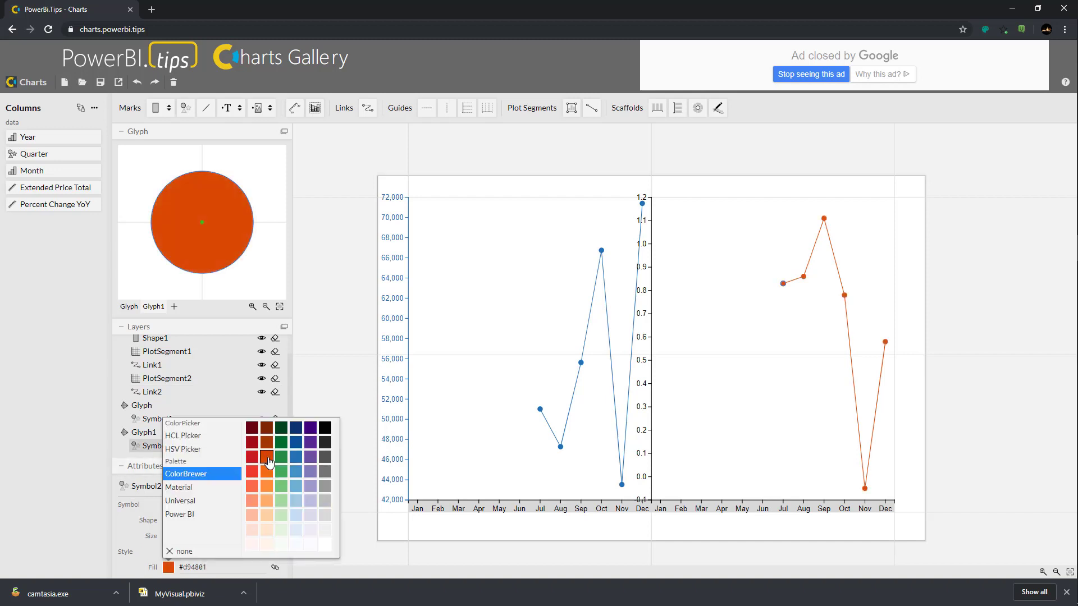
left_click(155, 383)
- Colour PlotSegment2's Y-axis line and ticks and set its Position to Opposite
left_click(155, 384)
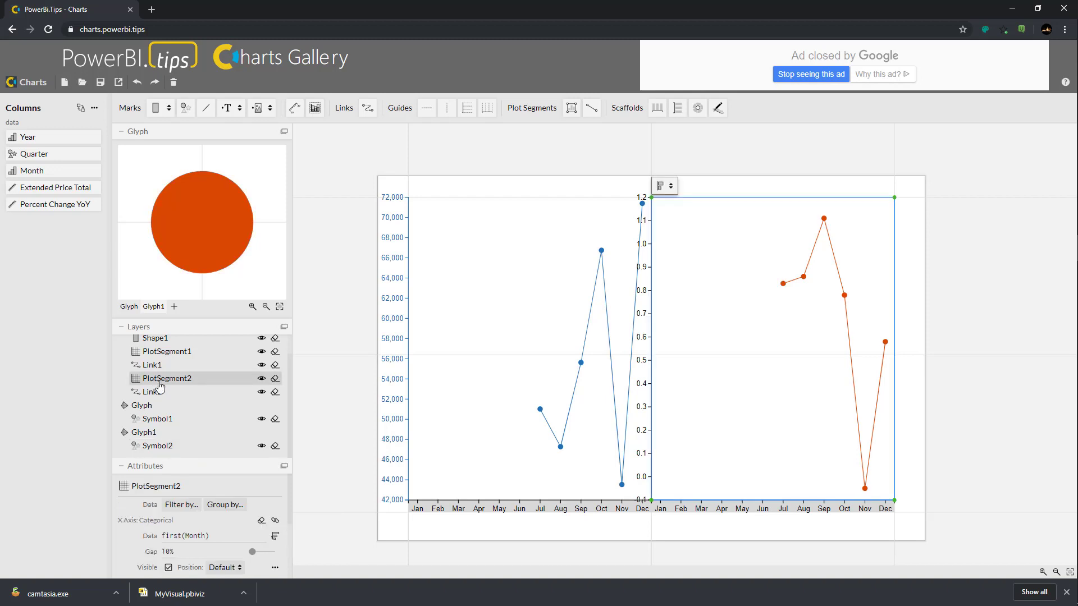
scroll(180, 539, "down", 5)
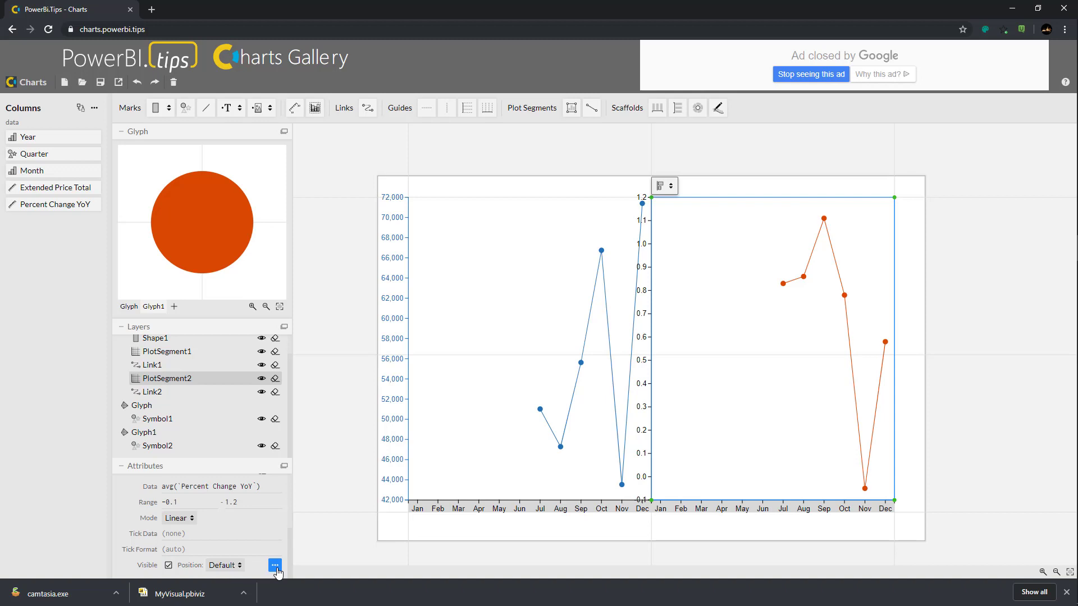
left_click(275, 565)
left_click(325, 480)
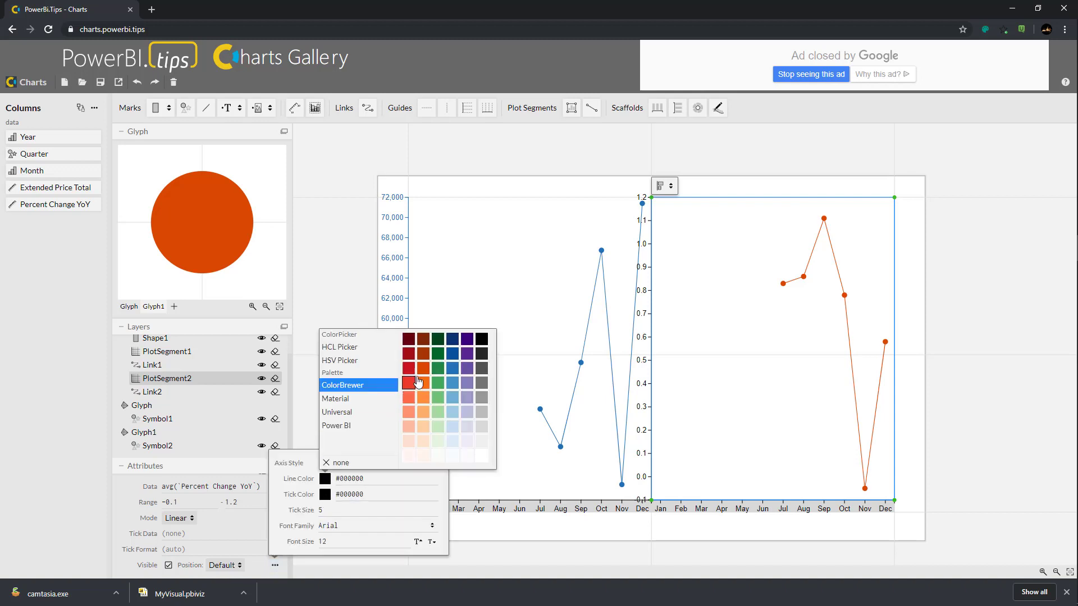
left_click(408, 383)
left_click(325, 494)
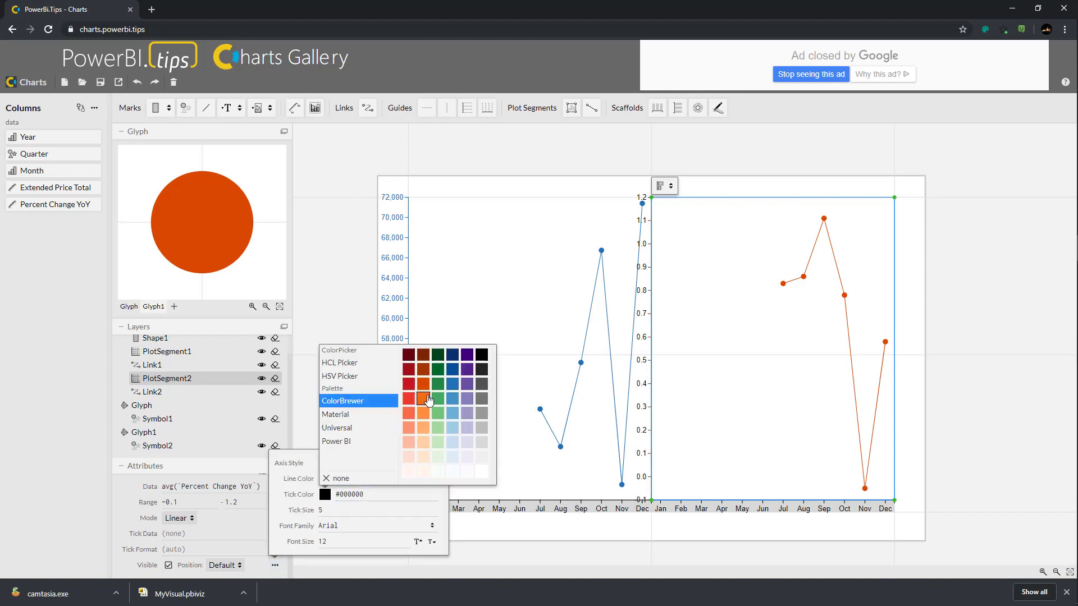
left_click(422, 386)
left_click(247, 568)
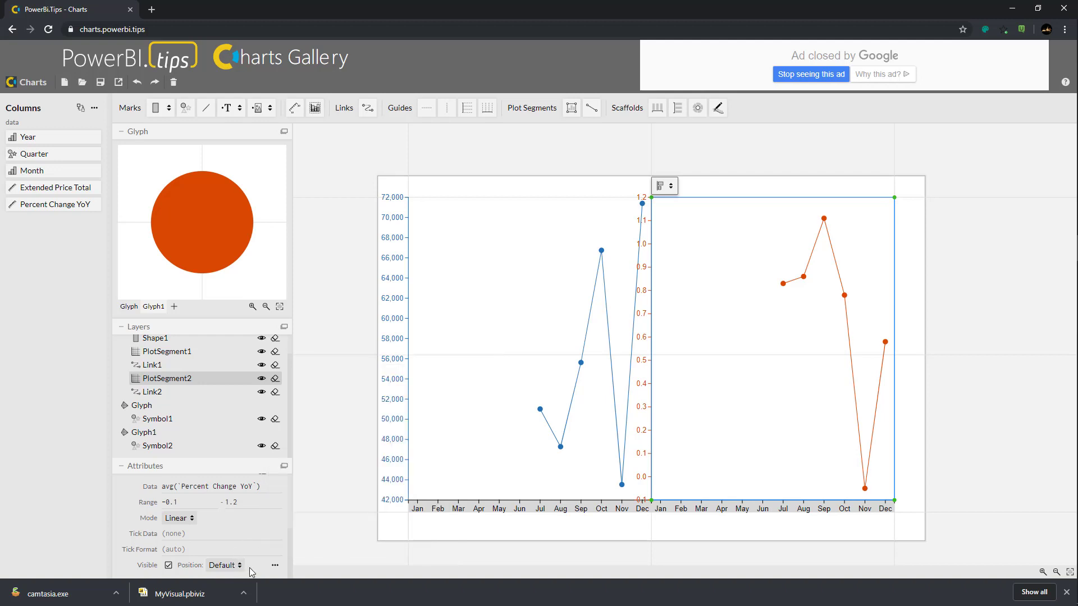
left_click(239, 568)
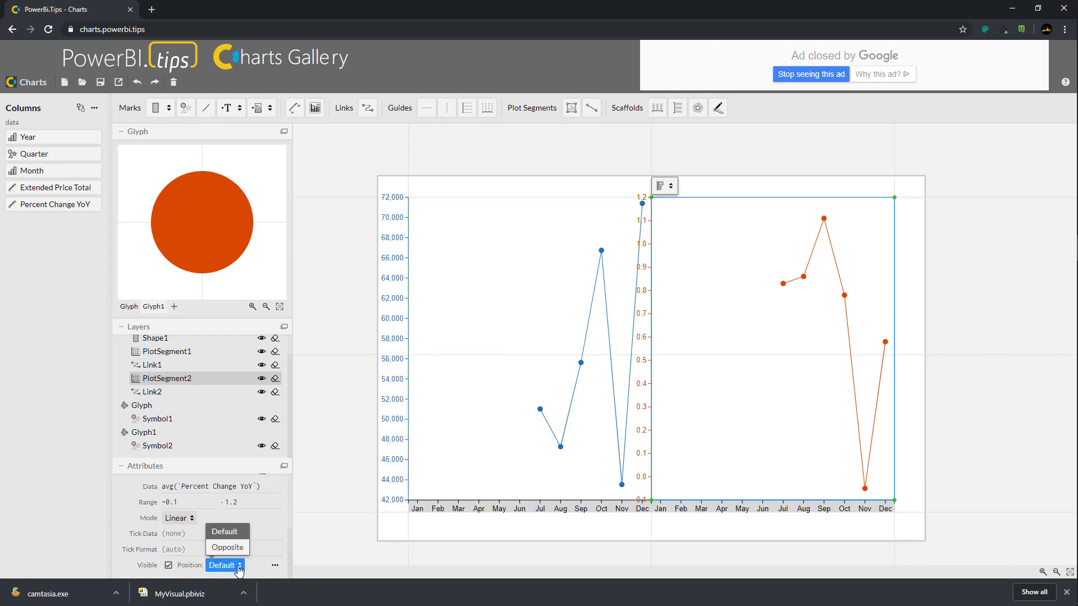
left_click(235, 549)
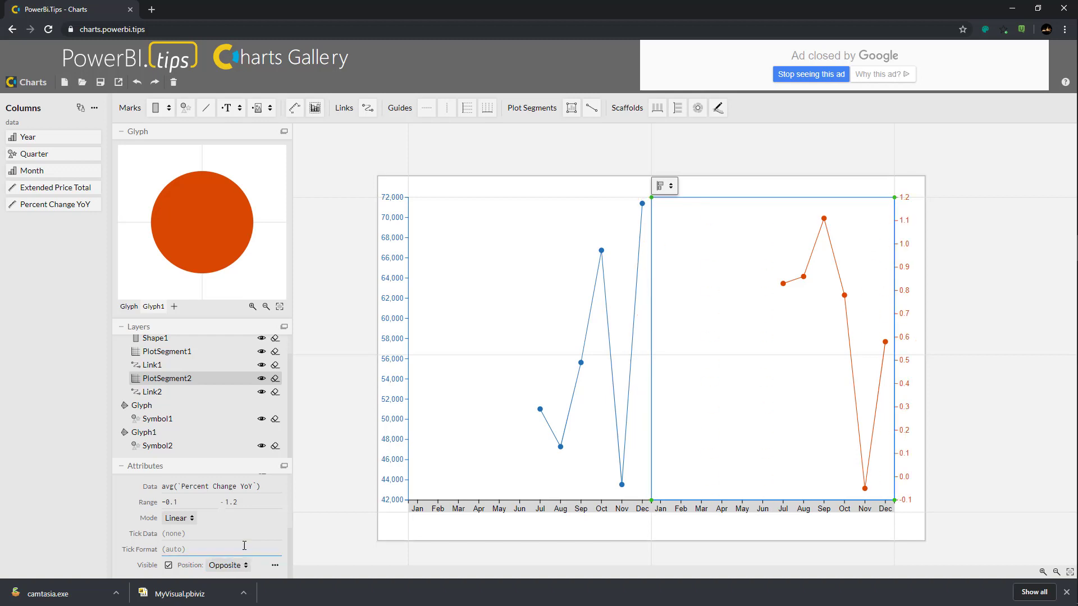
left_click(506, 544)
- Drag PlotSegment2's left edge to the left axis and PlotSegment1's right edge to the right axis
left_click_drag(713, 411, 673, 348)
left_click_drag(651, 198, 408, 197)
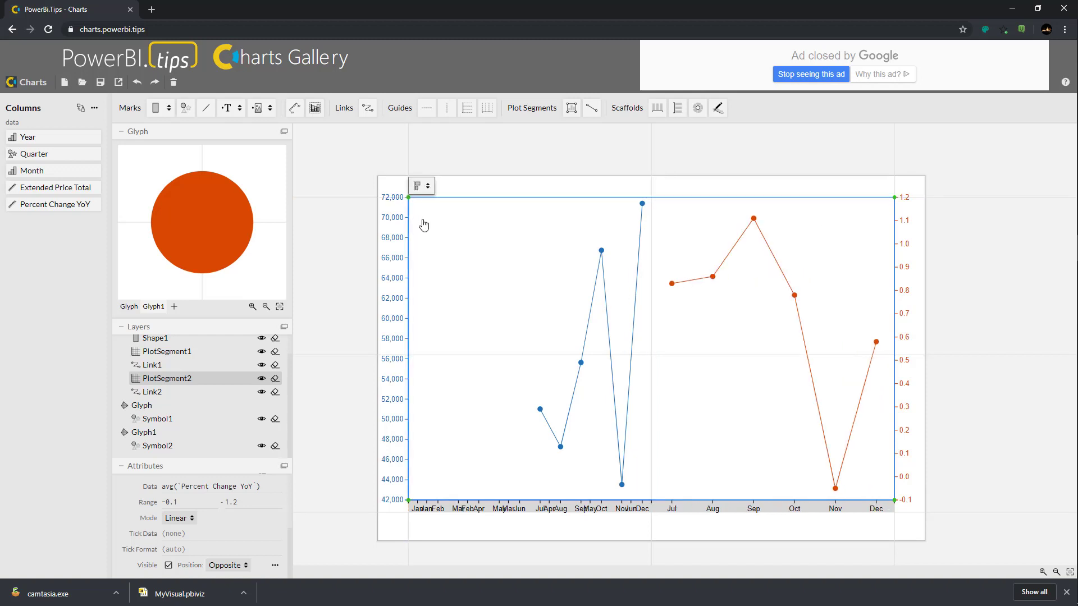
left_click(483, 292)
left_click_drag(652, 197, 894, 200)
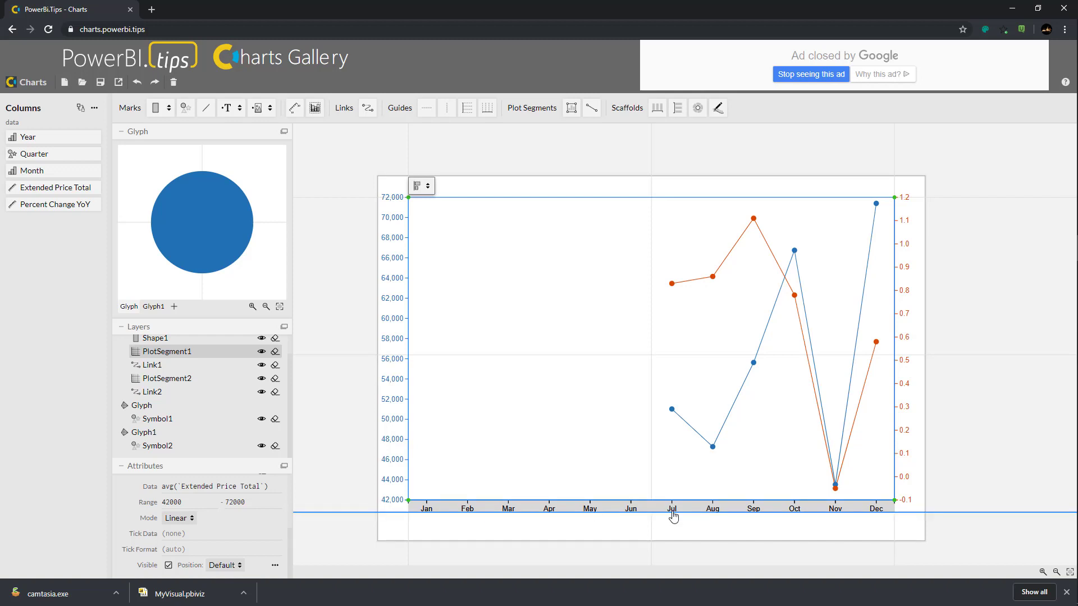
left_click(95, 110)
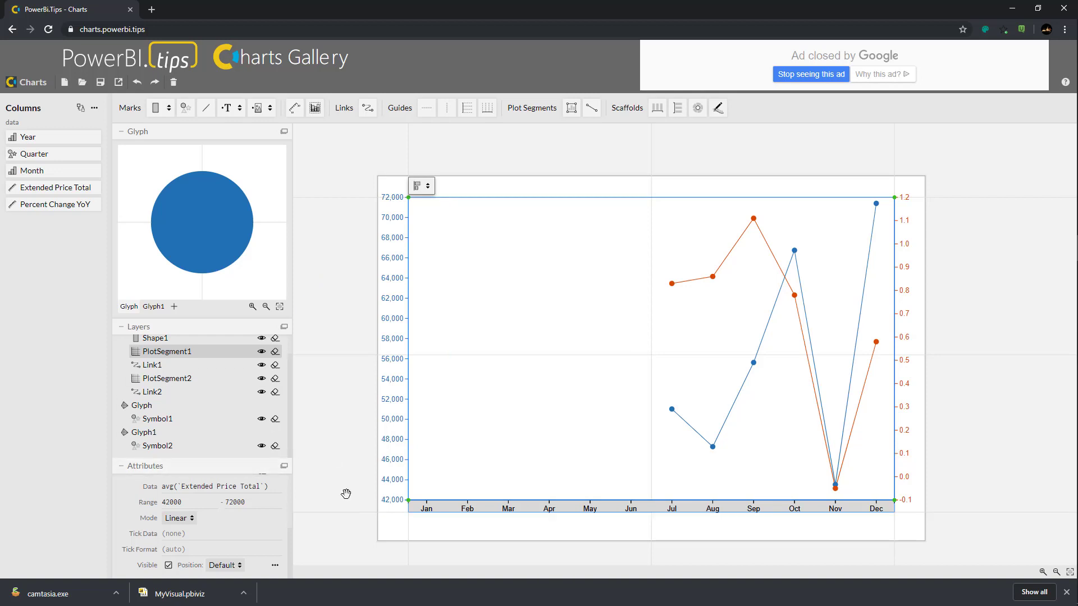
- Untick X Axis Visible on both PlotSegment1 and PlotSegment2
left_click(198, 531)
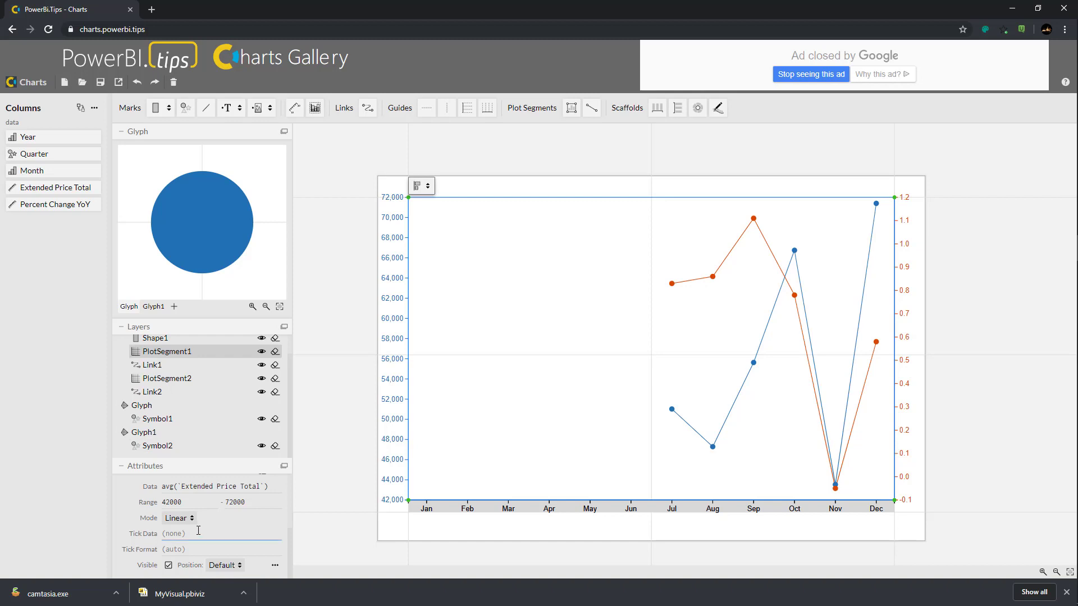
scroll(185, 516, "up", 5)
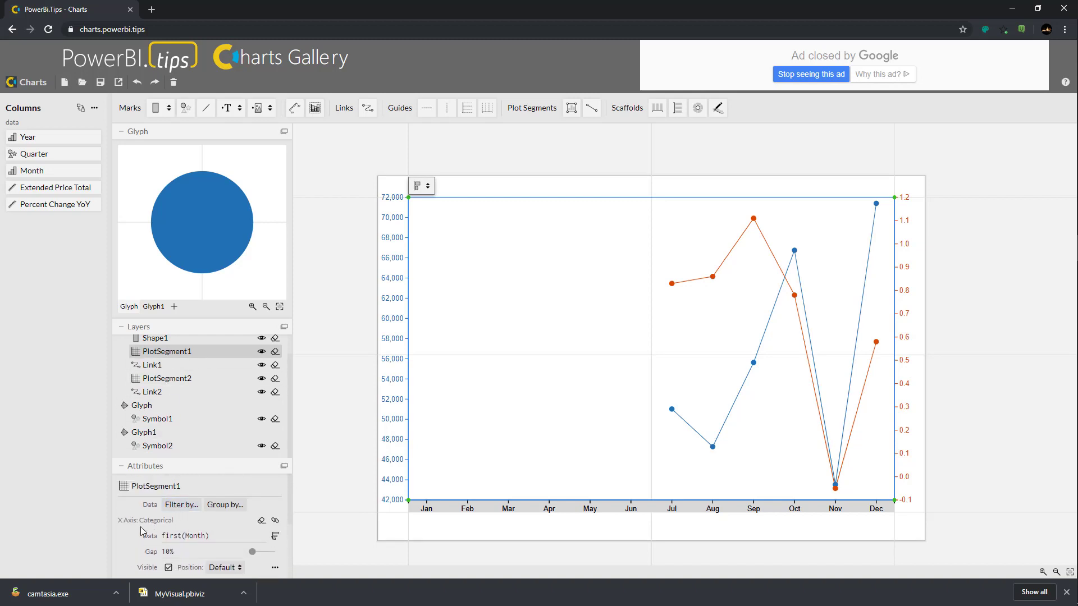
scroll(160, 525, "down", 1)
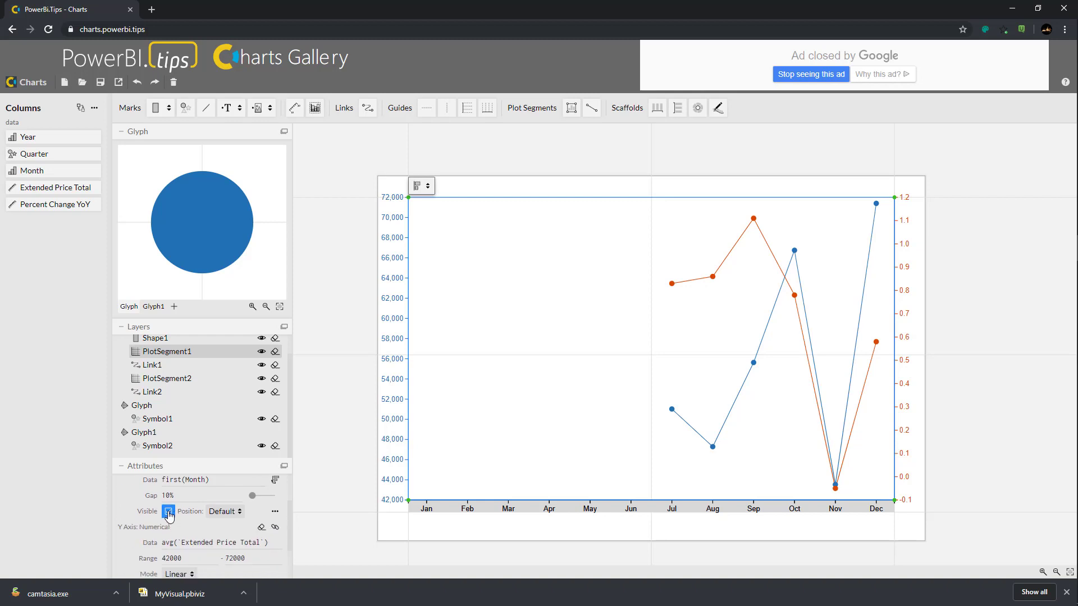
left_click(168, 512)
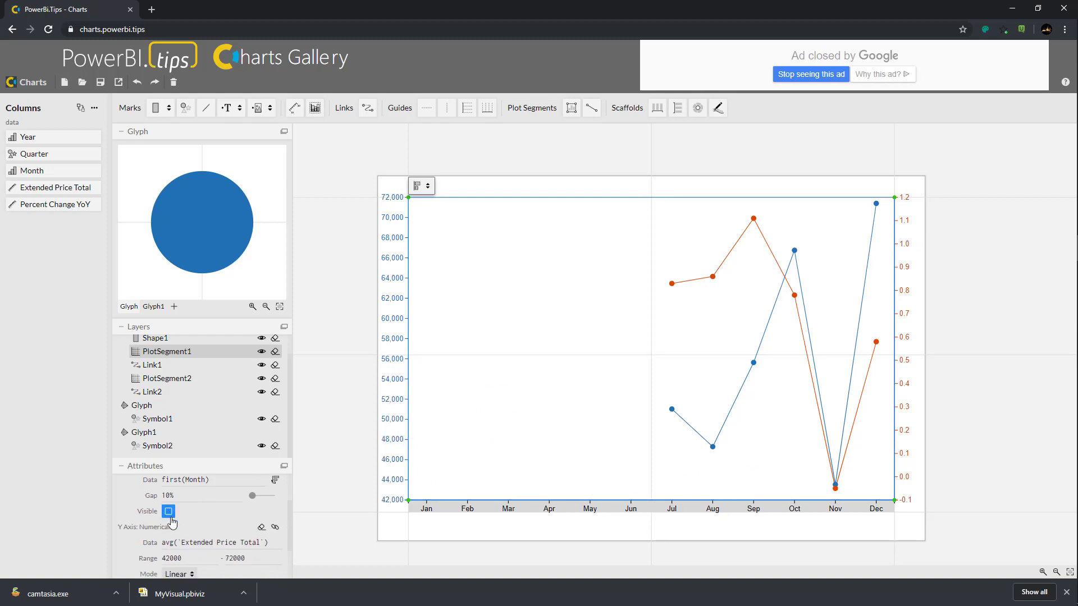
left_click(168, 382)
scroll(180, 530, "up", 1)
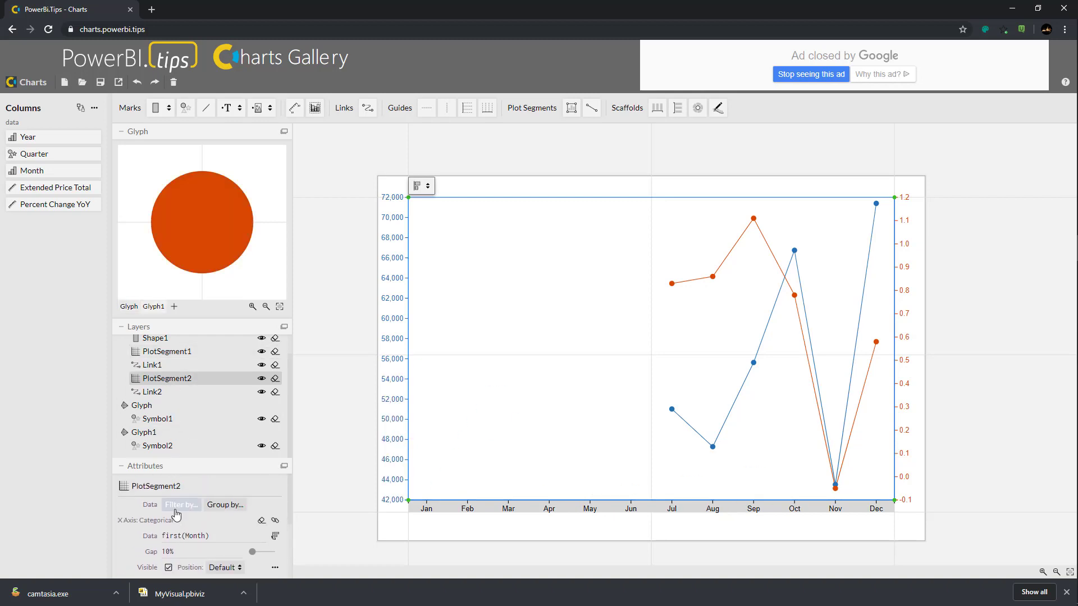
left_click(169, 566)
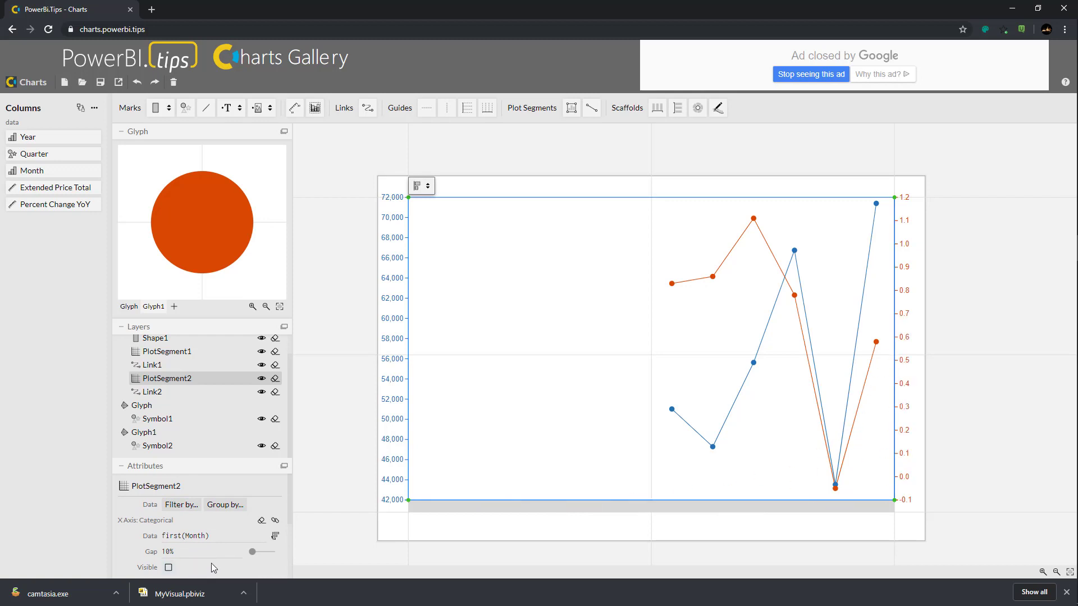
- Add a third glyph and draw a Line plot segment along the chart's x-axis
left_click(322, 452)
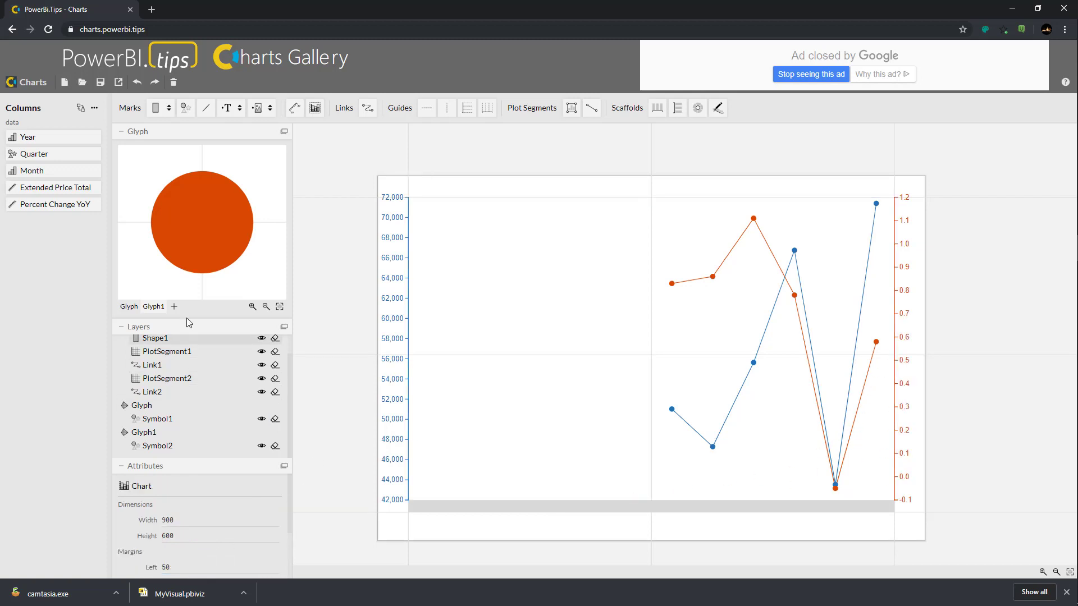
left_click(174, 306)
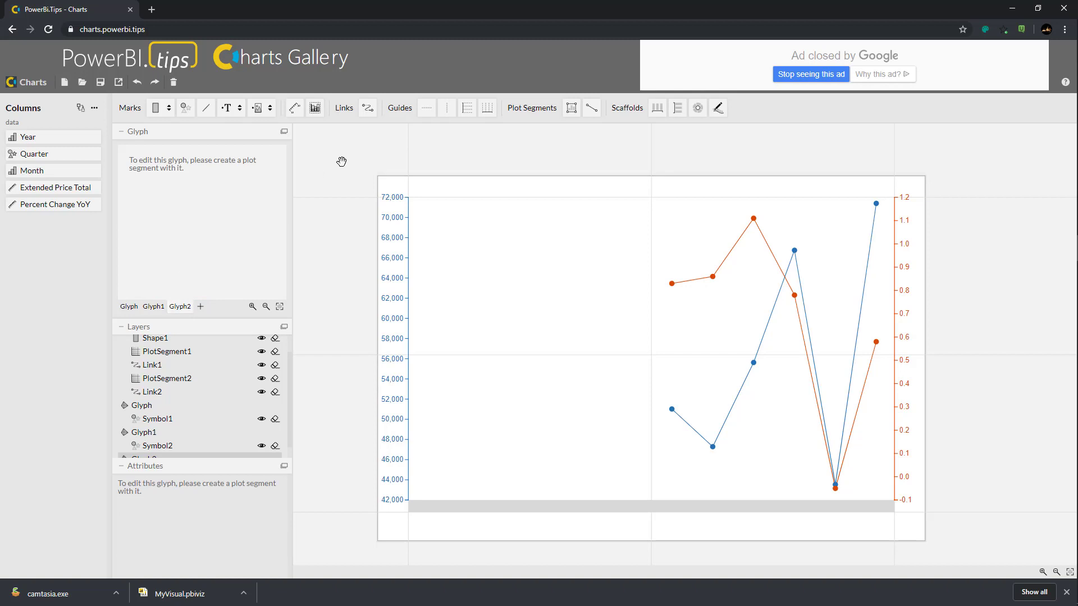
left_click(592, 110)
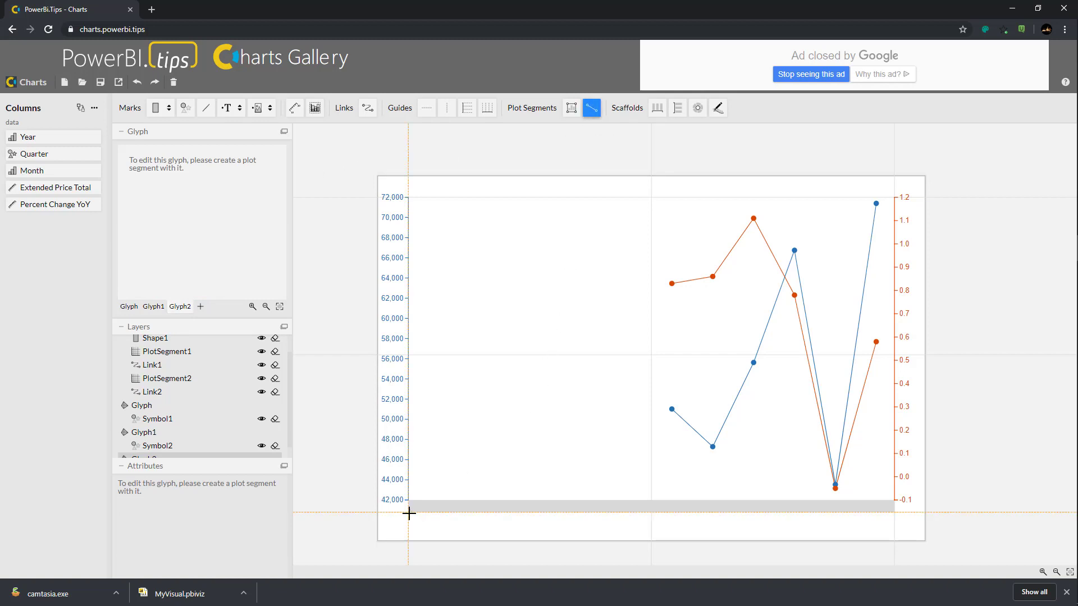
left_click_drag(409, 513, 894, 512)
- Add a Text mark bound to first(Month), lay the line out by Month, and hide its axis
left_click(226, 108)
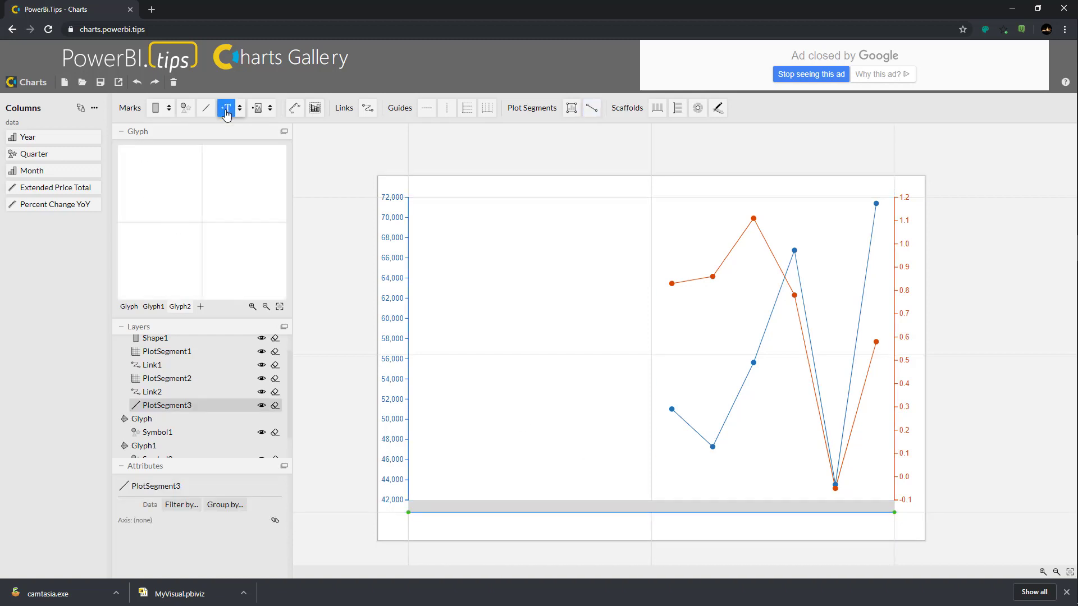
left_click(196, 222)
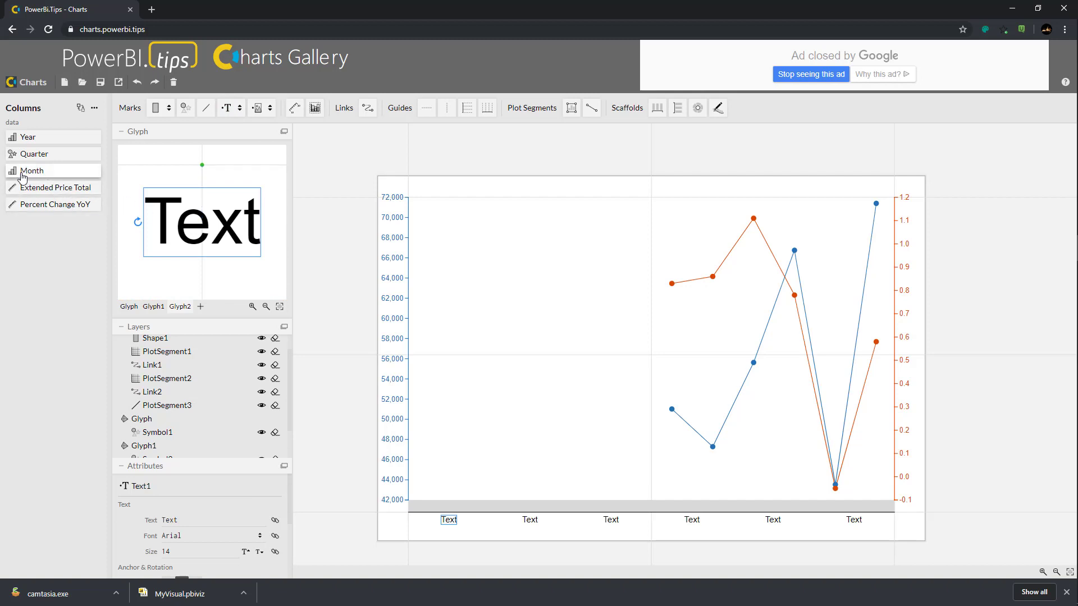
left_click_drag(24, 175, 190, 241)
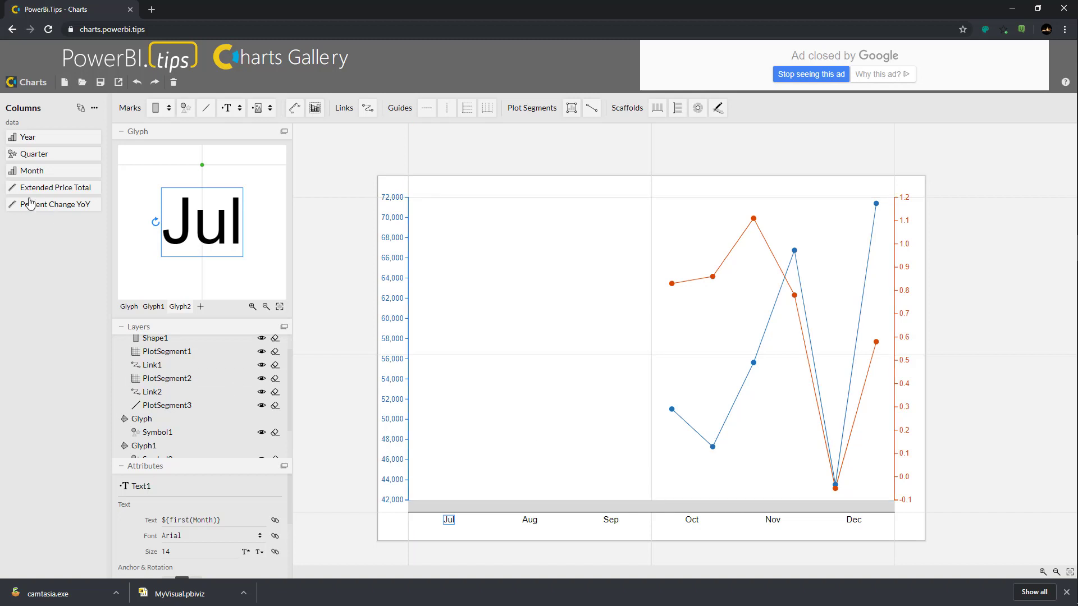
left_click_drag(25, 173, 634, 516)
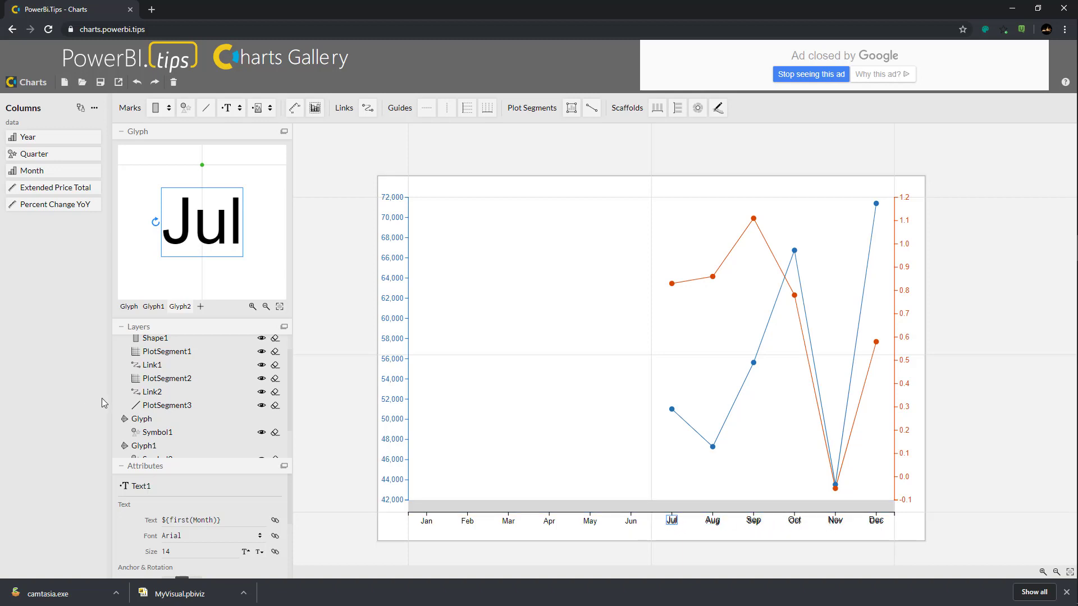
left_click(168, 407)
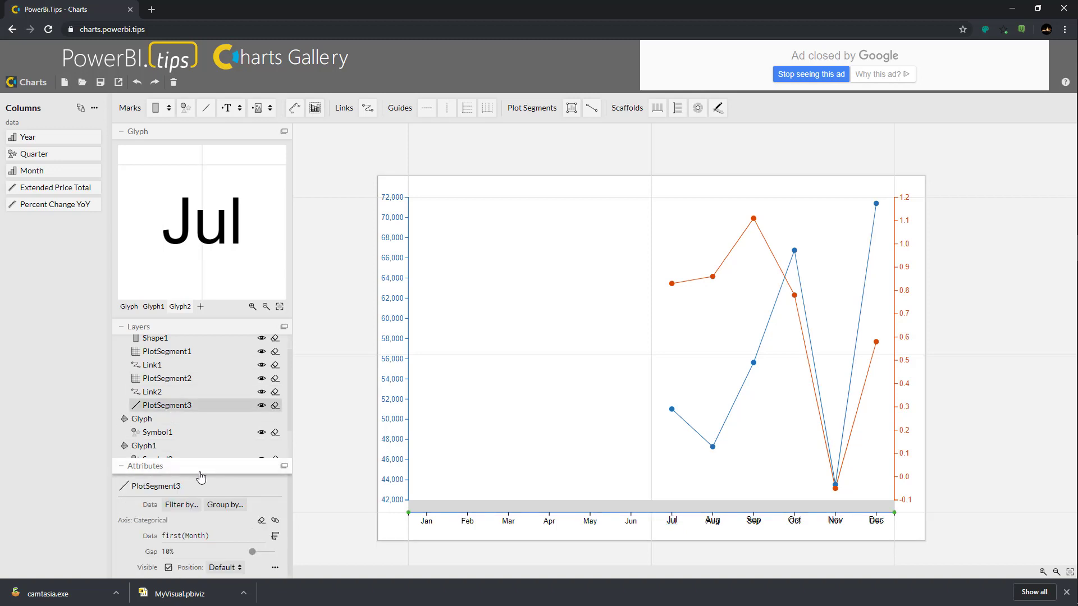
left_click(169, 568)
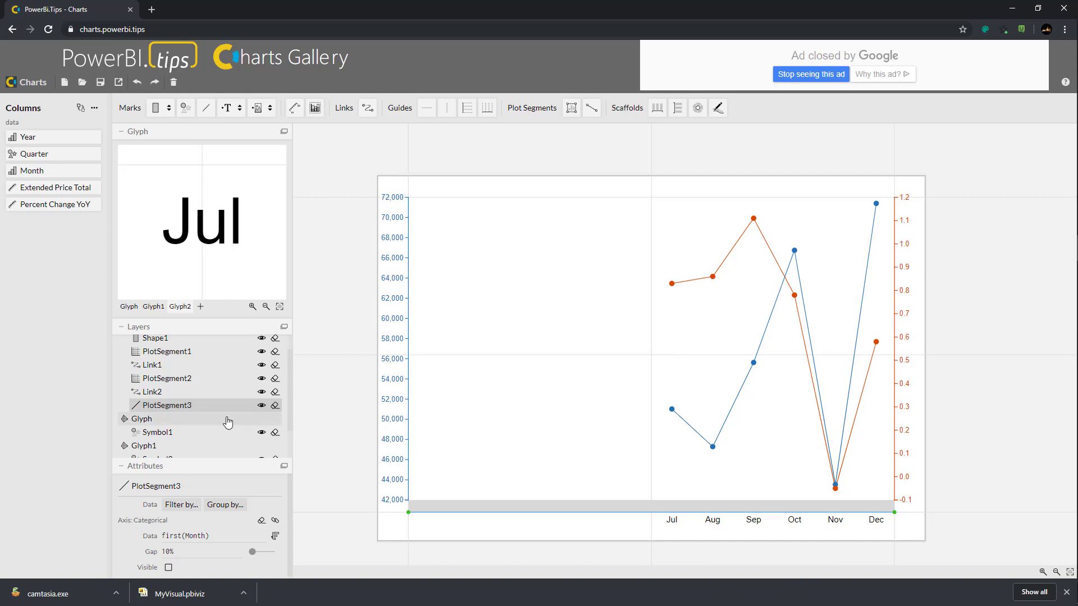
scroll(207, 415, "up", 1)
scroll(207, 415, "up", 2)
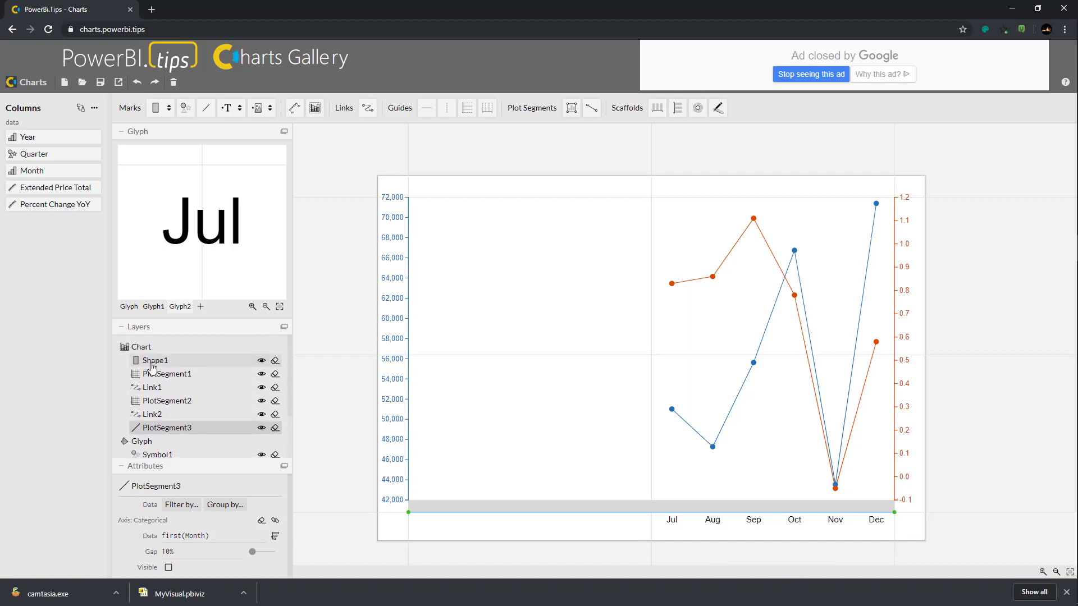
- Hide Shape1 in Layers, then review the chart's bottom margin and Shape1's height of 15
left_click(262, 362)
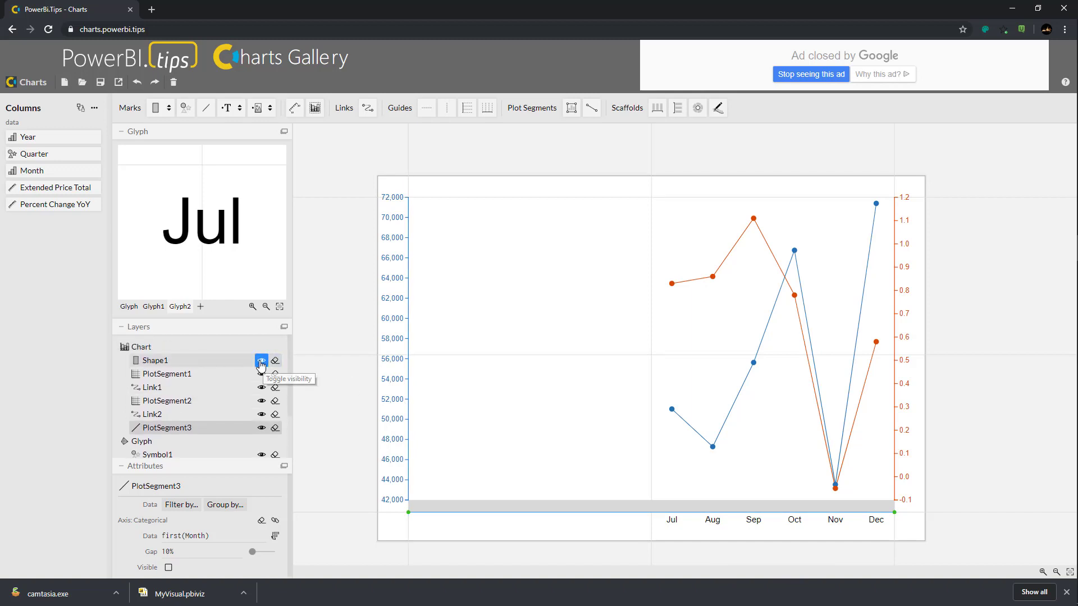
left_click(434, 553)
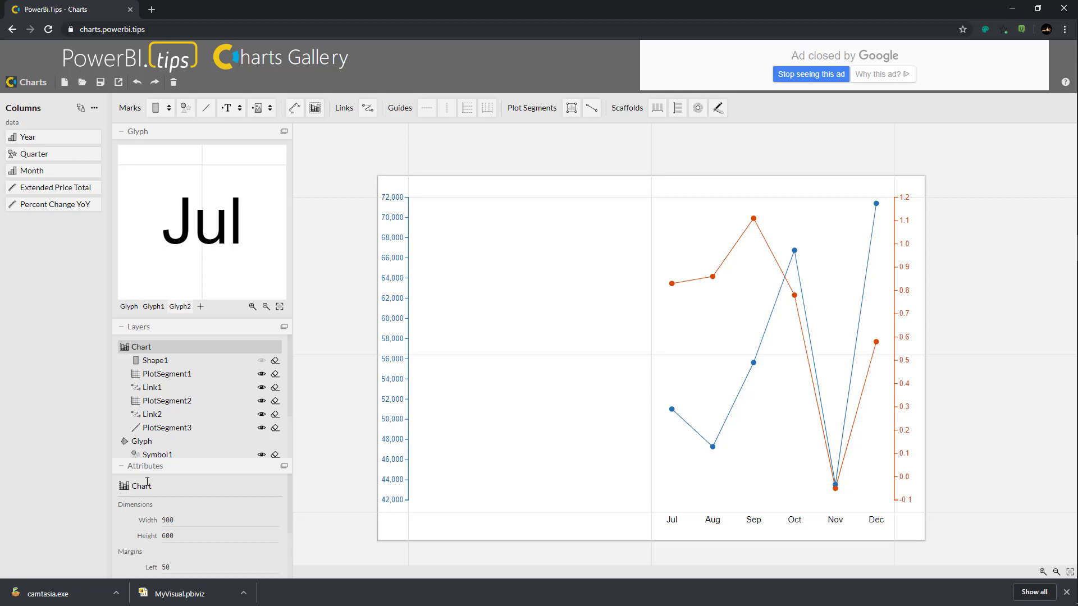
scroll(147, 512, "down", 2)
left_click(174, 532)
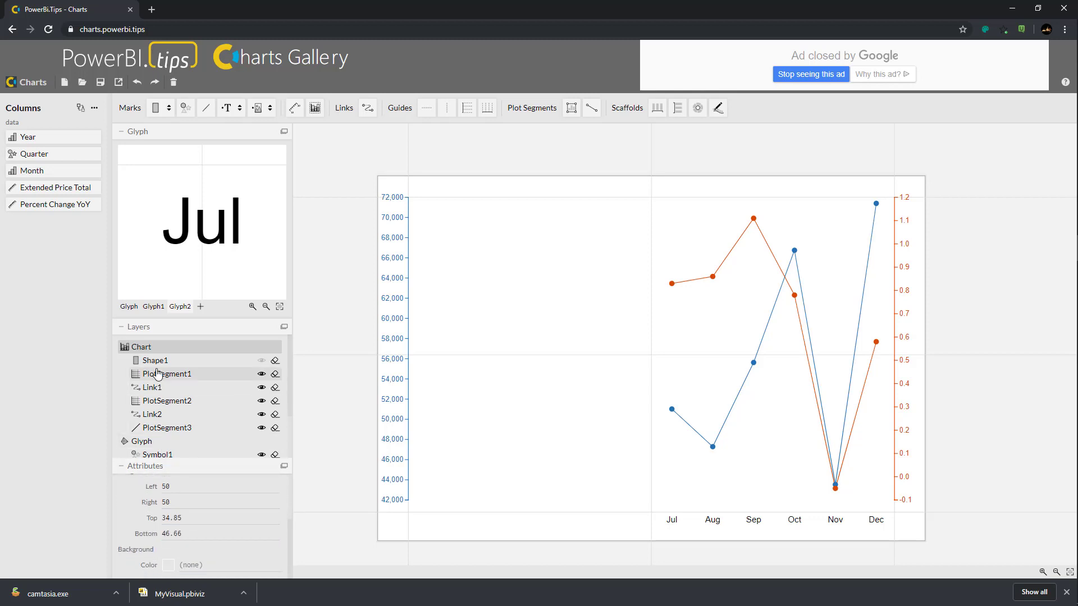
left_click(157, 365)
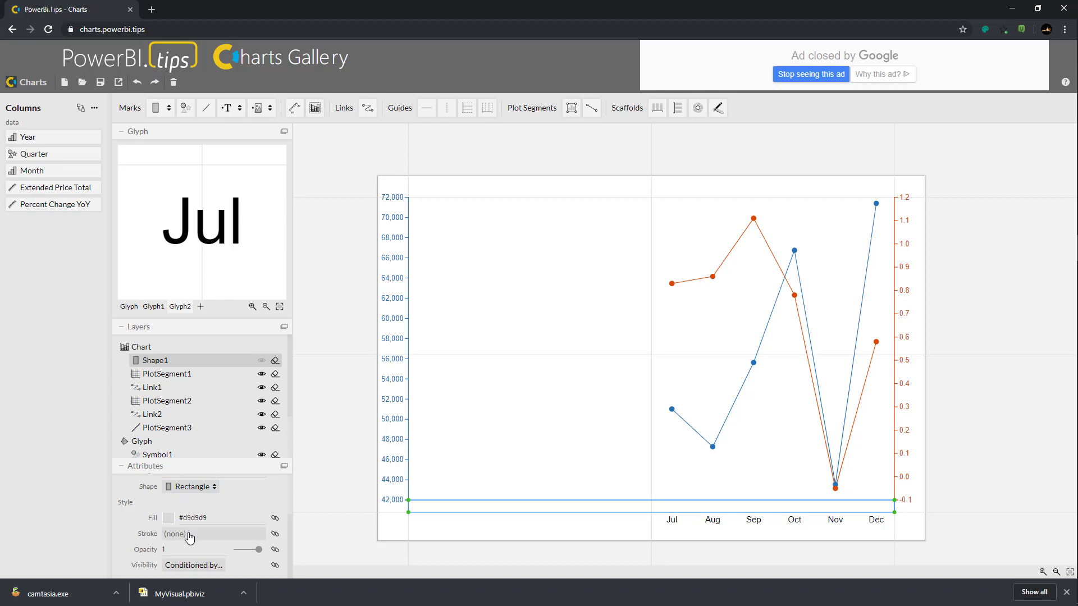
scroll(189, 535, "up", 2)
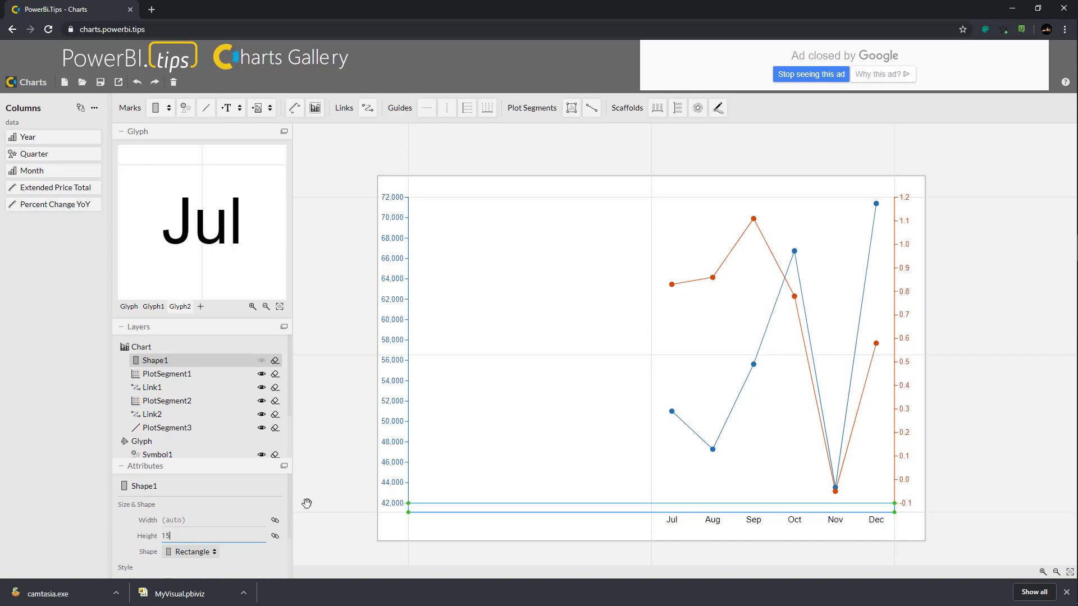
left_click(333, 478)
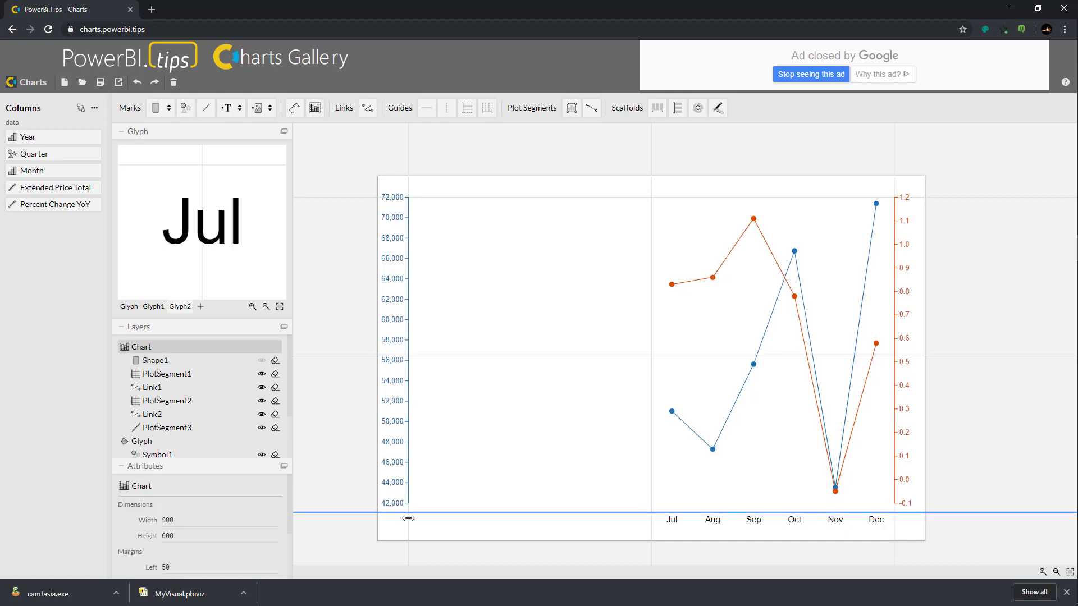
- Export the chart as the Power BI custom visual MyVisual.pbiviz and minimize Chrome
left_click(119, 83)
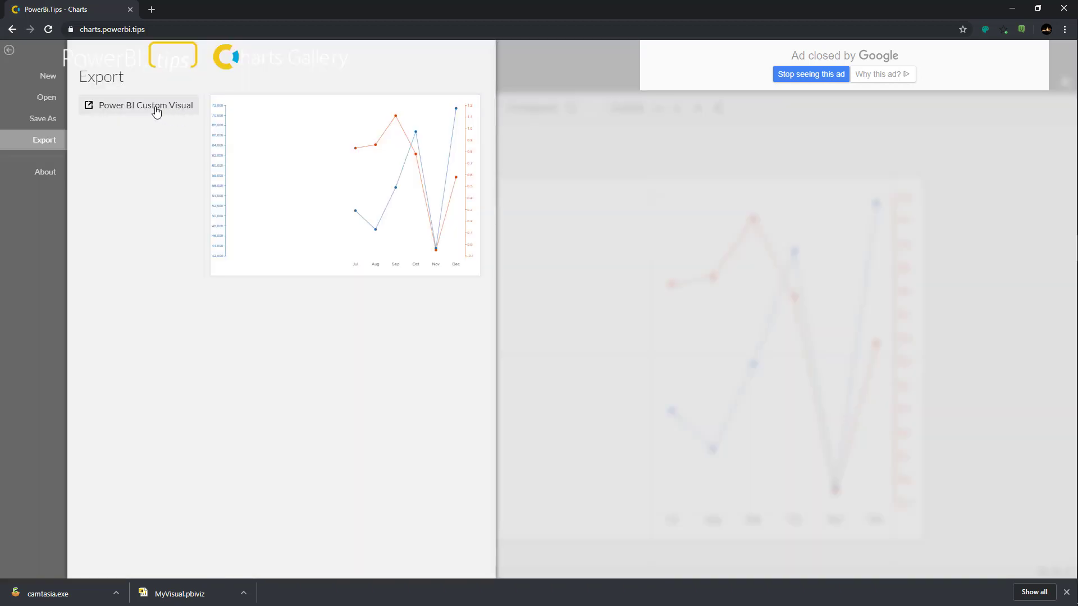
left_click(115, 107)
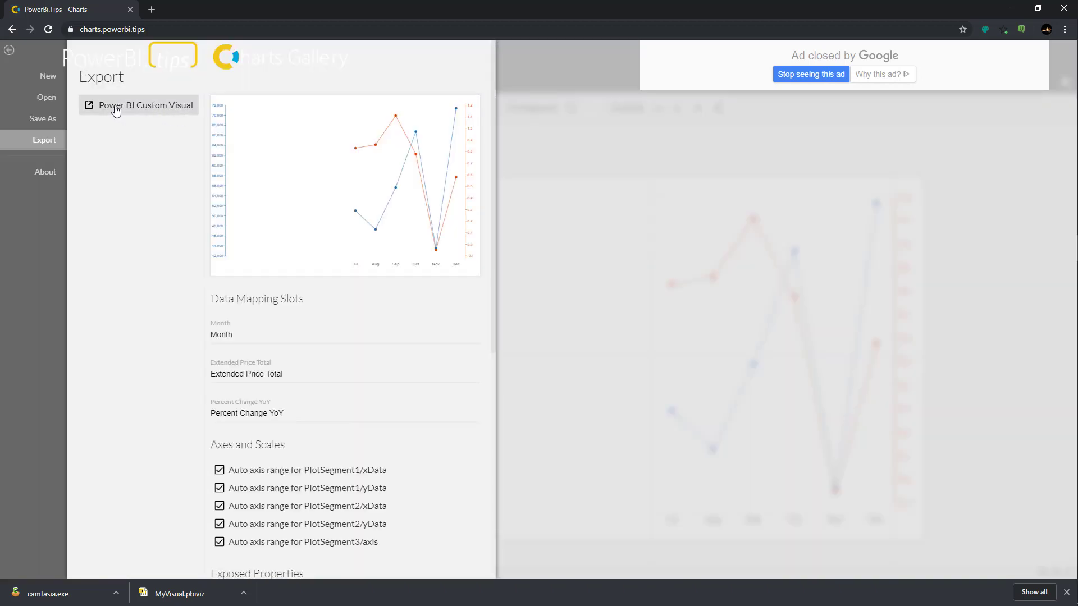
scroll(238, 424, "down", 4)
scroll(238, 424, "down", 3)
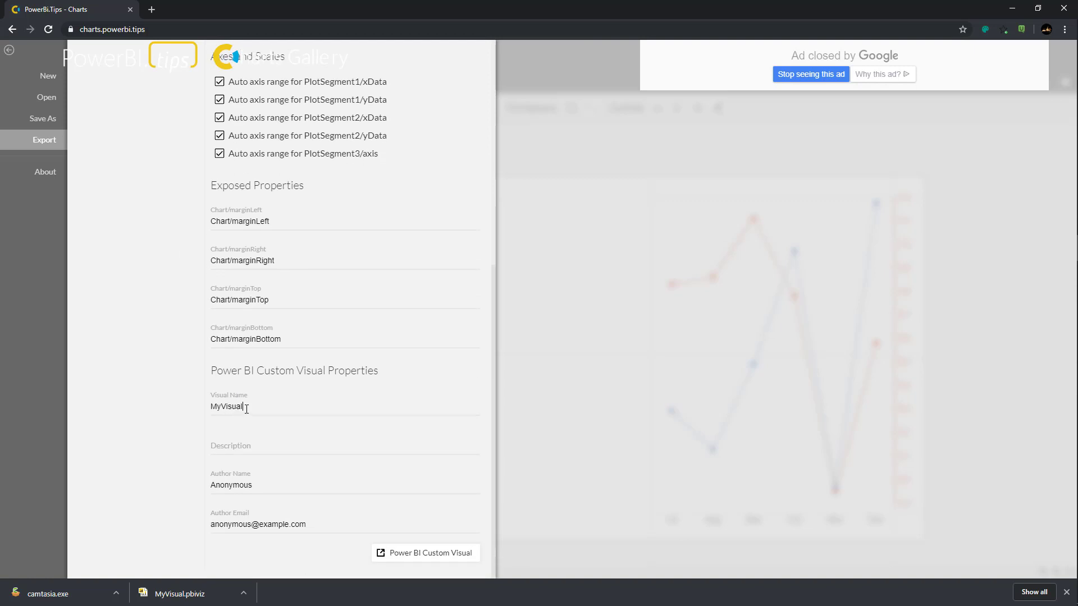
left_click_drag(246, 408, 201, 410)
left_click(420, 556)
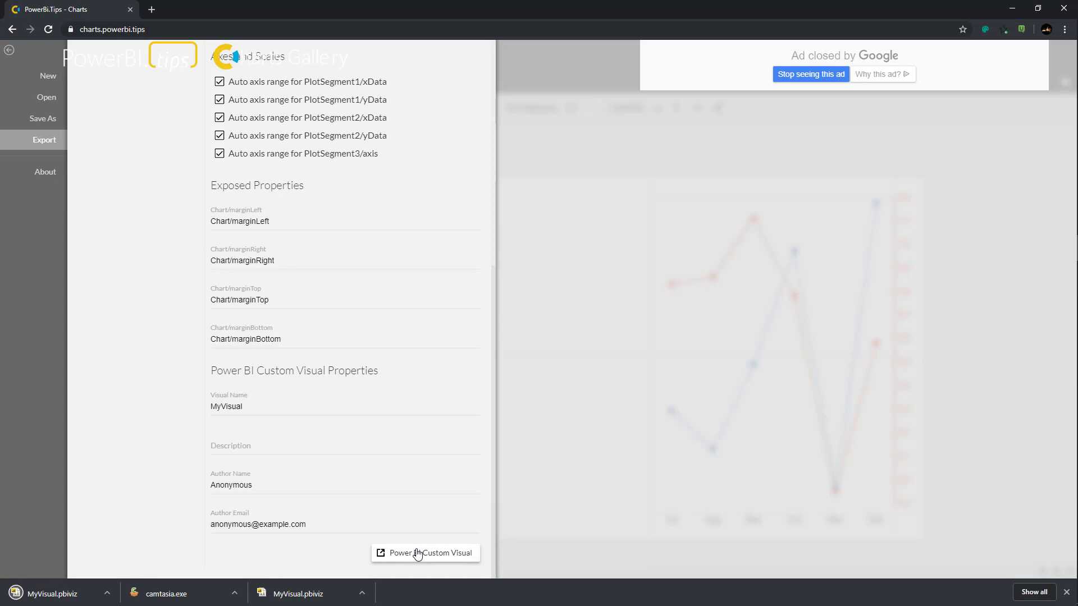
left_click(1013, 10)
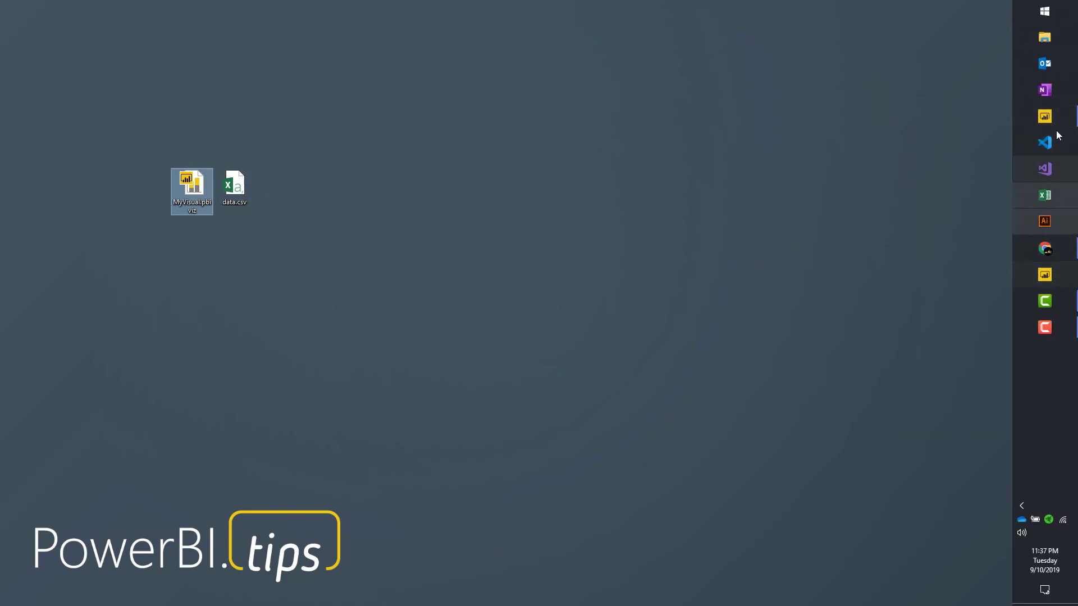
- Import MyVisual.pbiviz from file into Power BI Desktop's Visualizations pane
left_click(1045, 119)
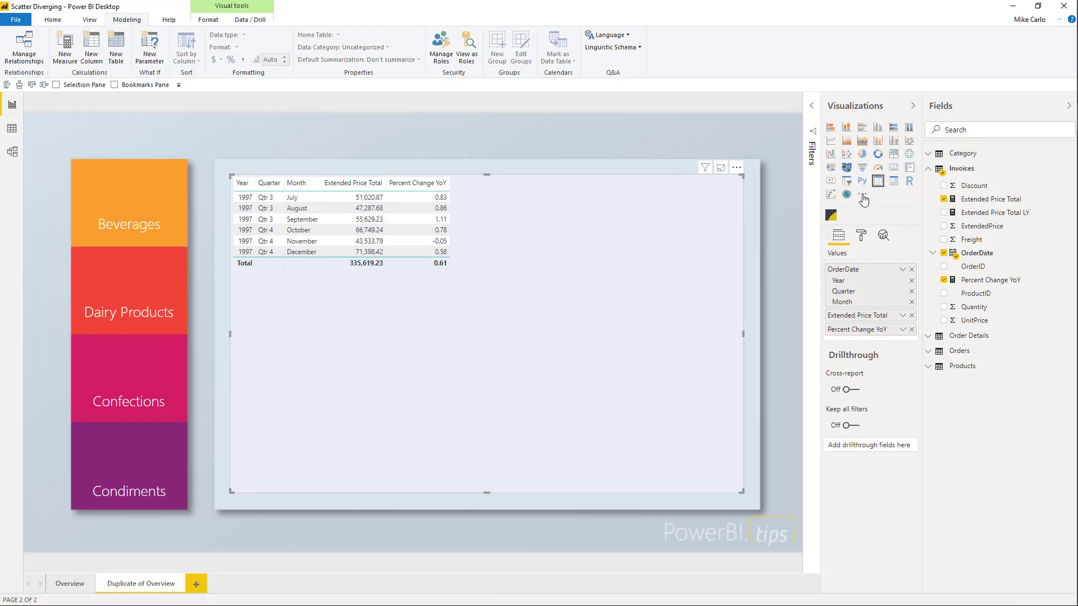
left_click(862, 196)
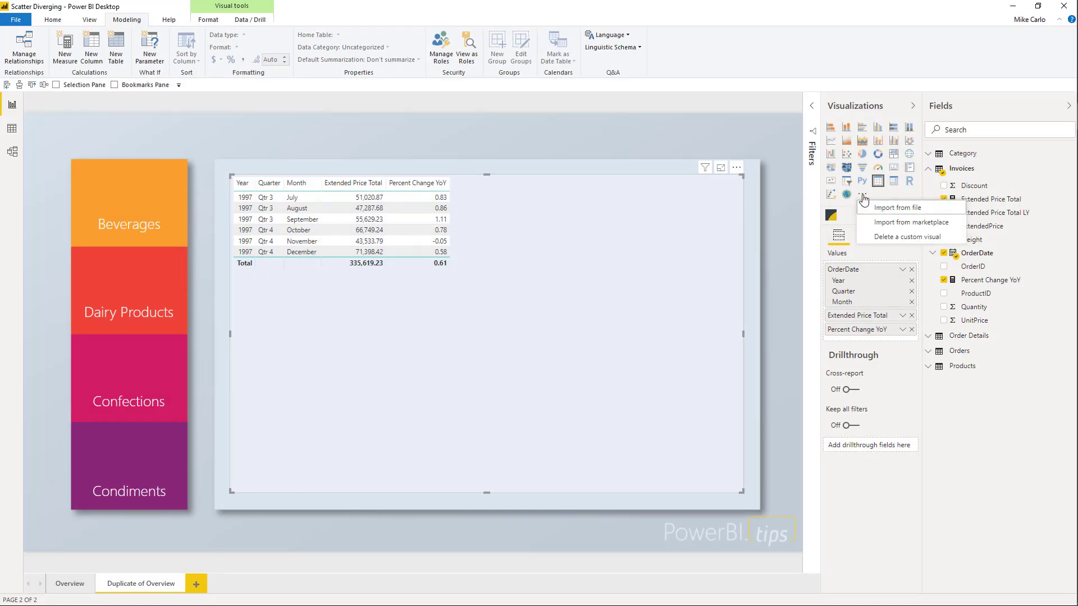
left_click(891, 209)
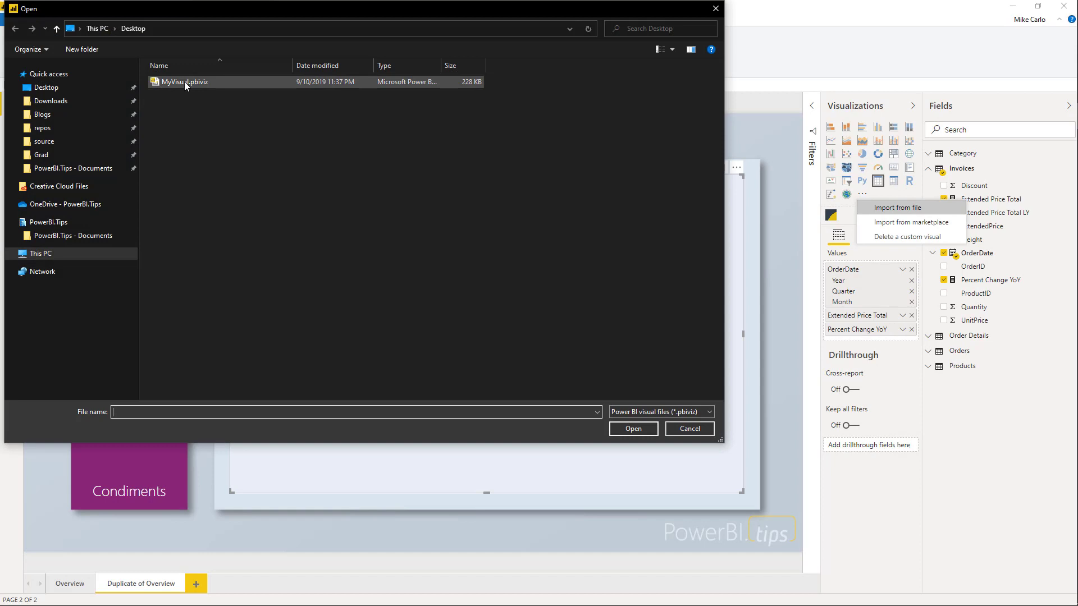
left_click(183, 81)
left_click(634, 429)
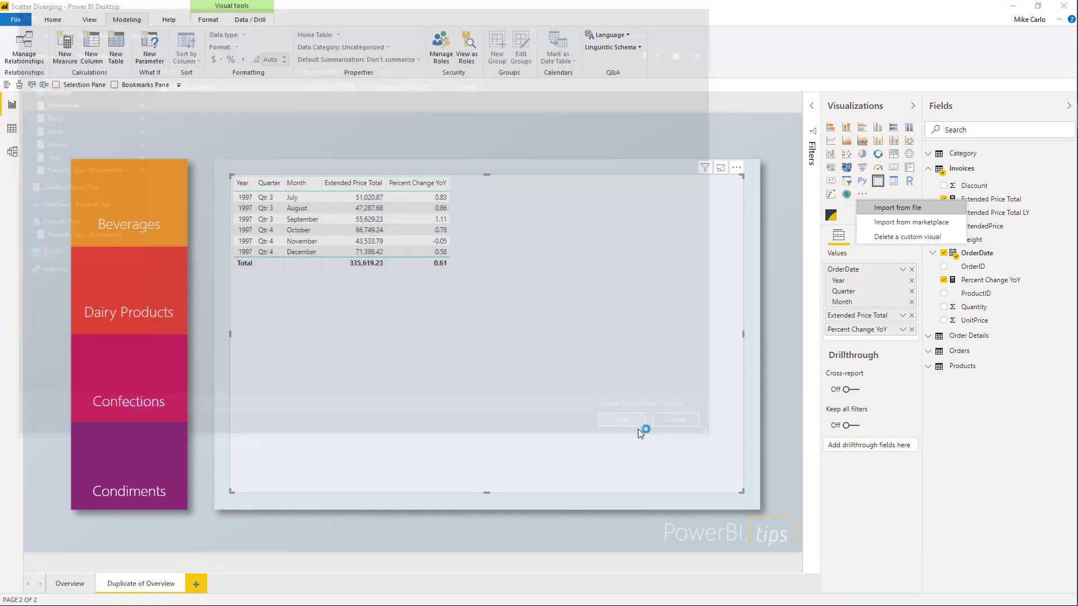
left_click(637, 326)
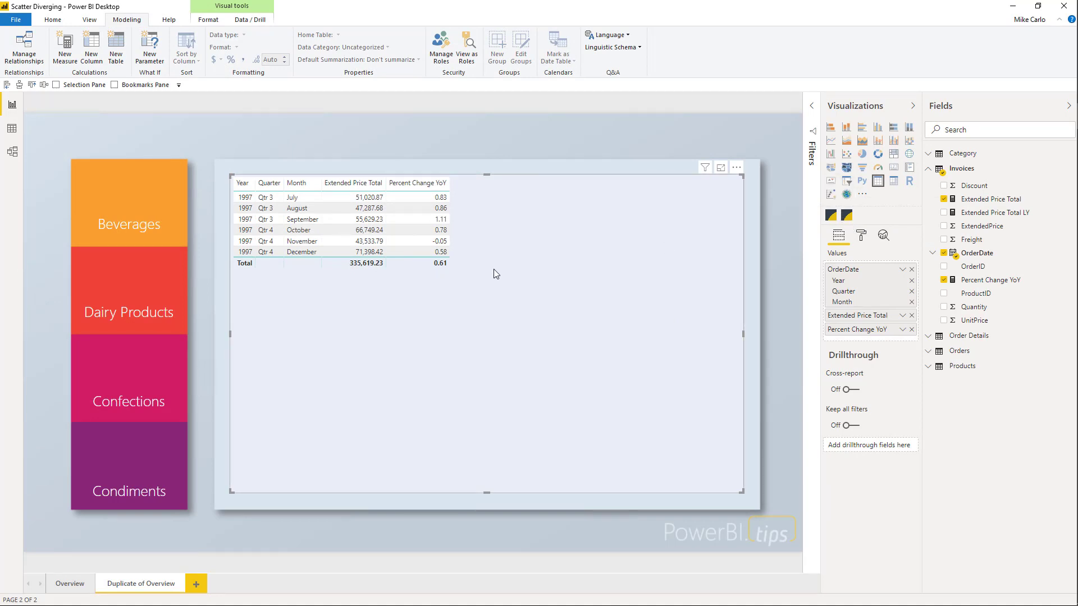
- Switch the table to MyVisual and map Percent Change YoY and Extended Price Total to their wells
left_click(846, 218)
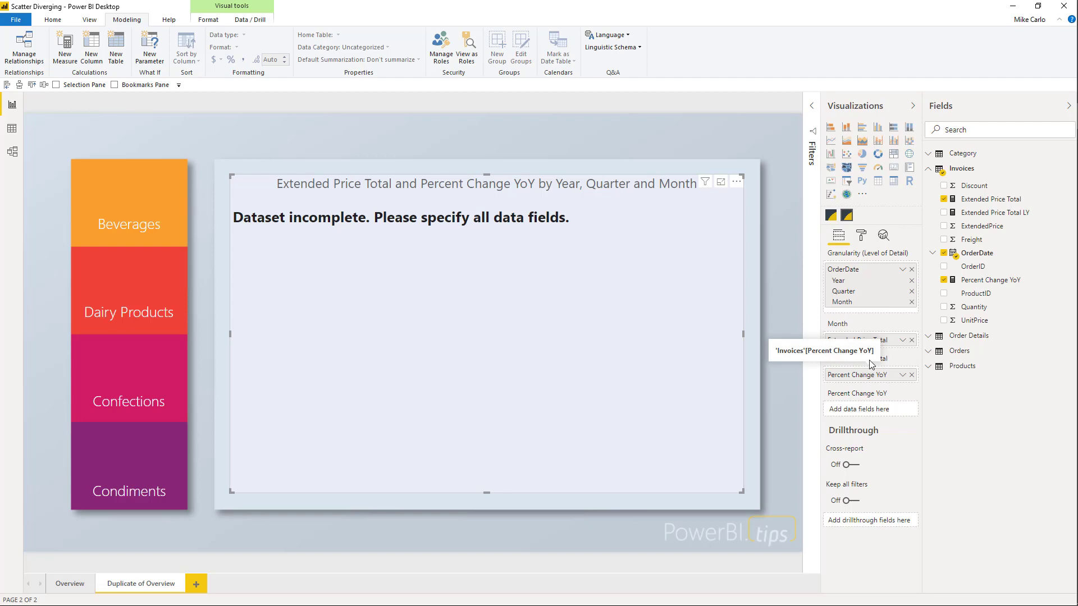
left_click_drag(863, 380, 869, 408)
left_click_drag(870, 343, 879, 377)
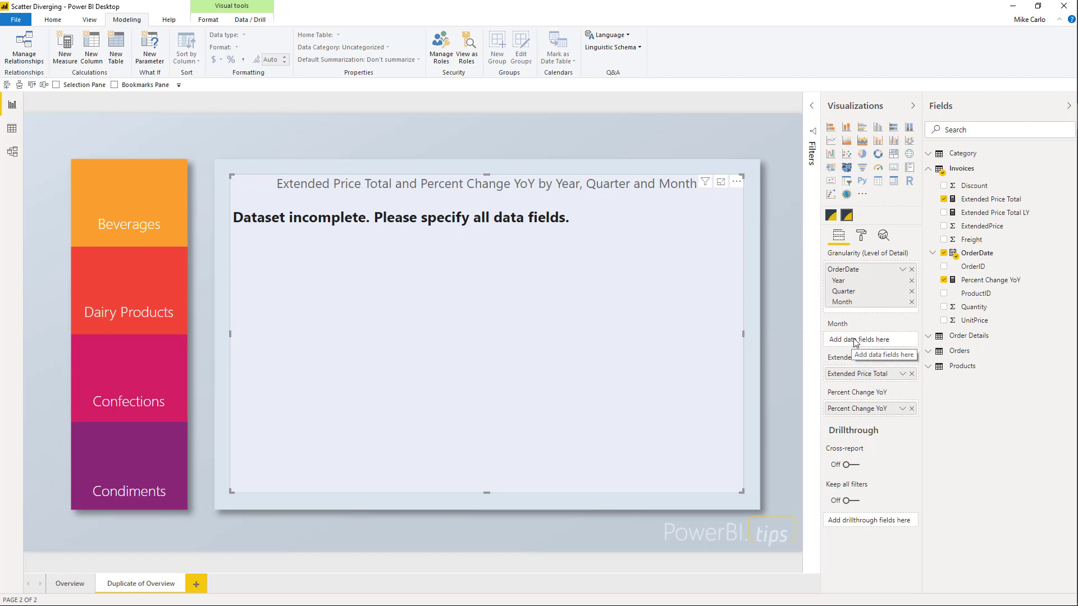
- Add Month from OrderDate's Date Hierarchy to the Month well, labelling the chart July–December
left_click(933, 253)
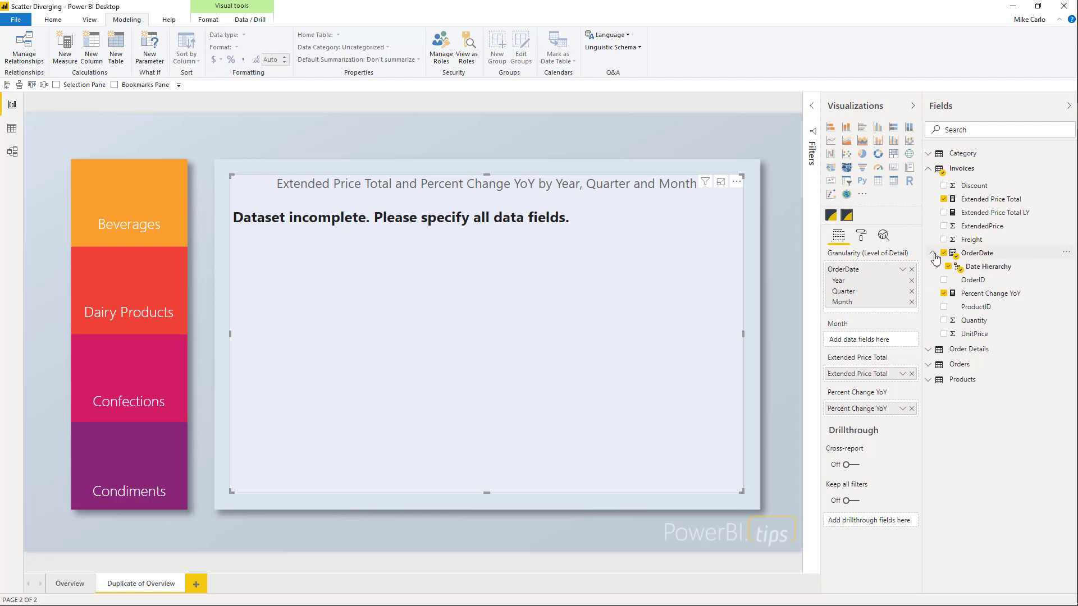
left_click(937, 267)
left_click_drag(995, 307, 885, 345)
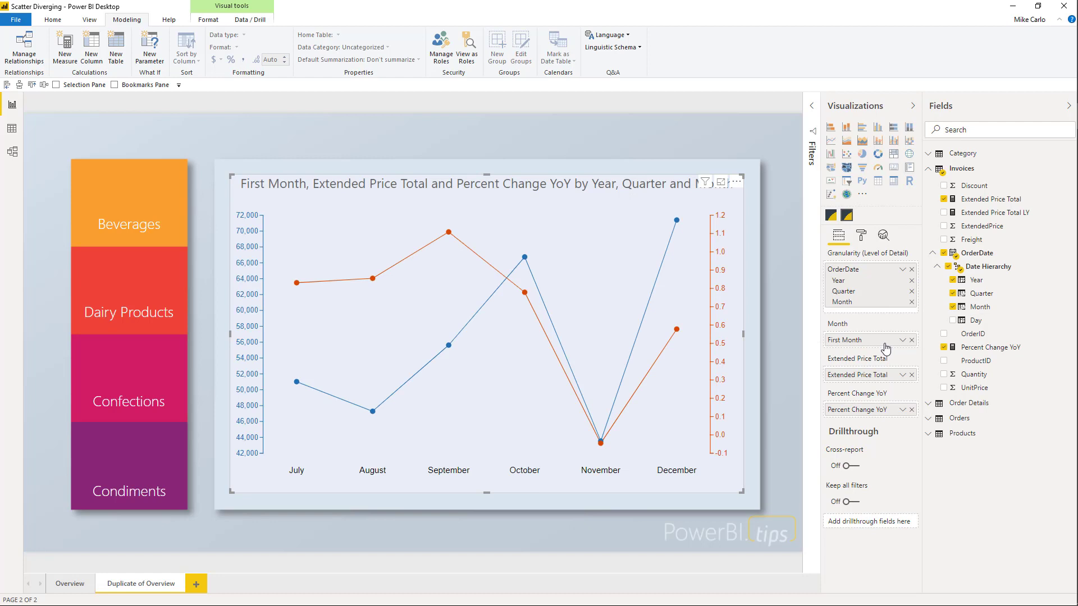